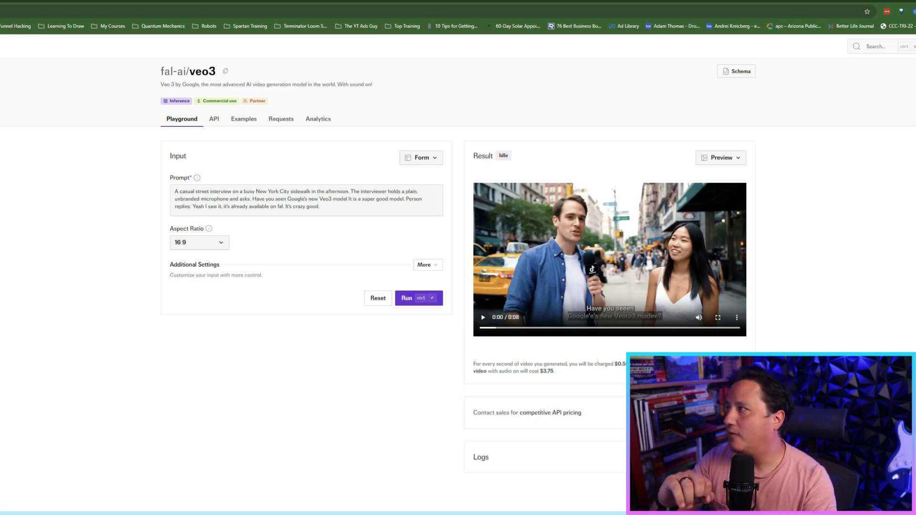
- Switch to the n8n Veo3 workflow and examine its nodes from form submission through video creation to the spreadsheet
key("ctrl+Tab")
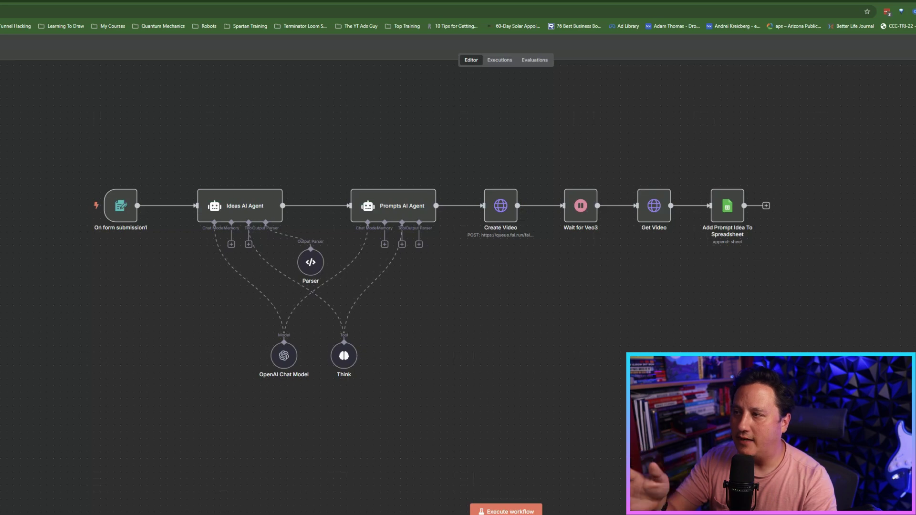
scroll(15, 282, "up", 2)
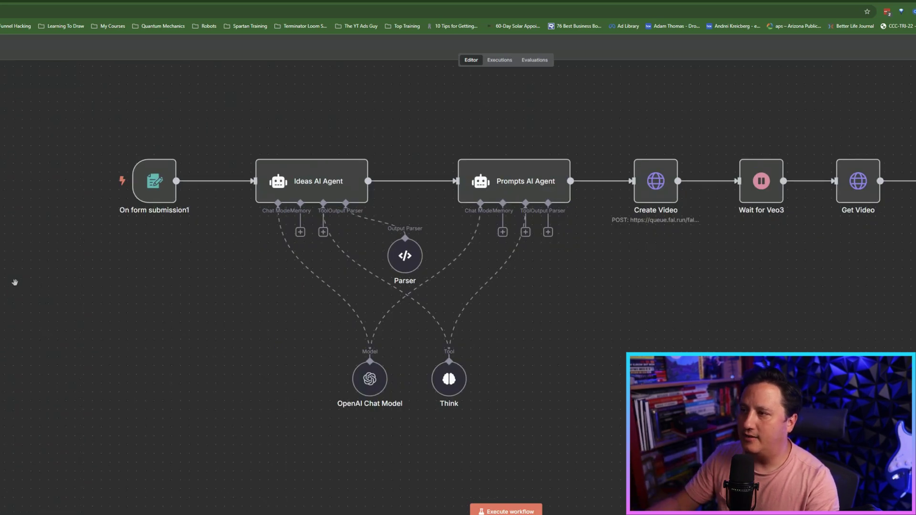
left_click_drag(563, 321, 463, 353)
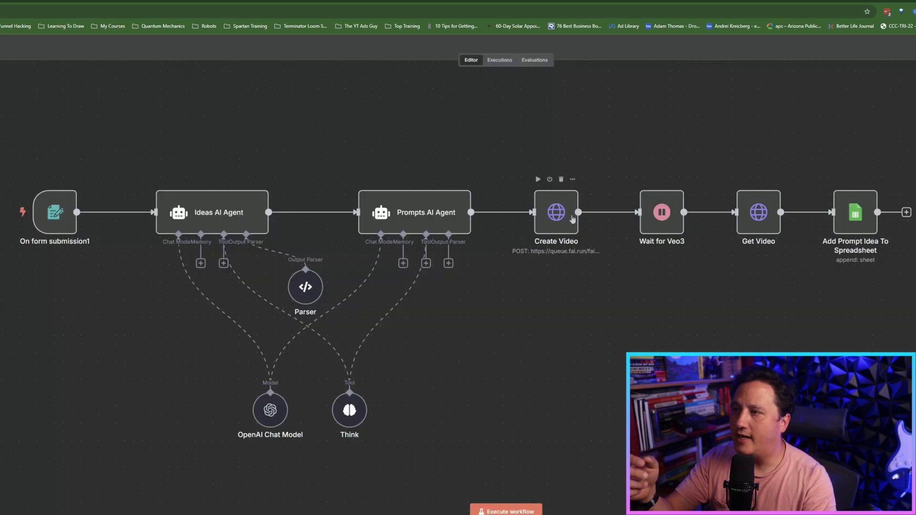
left_click(567, 220)
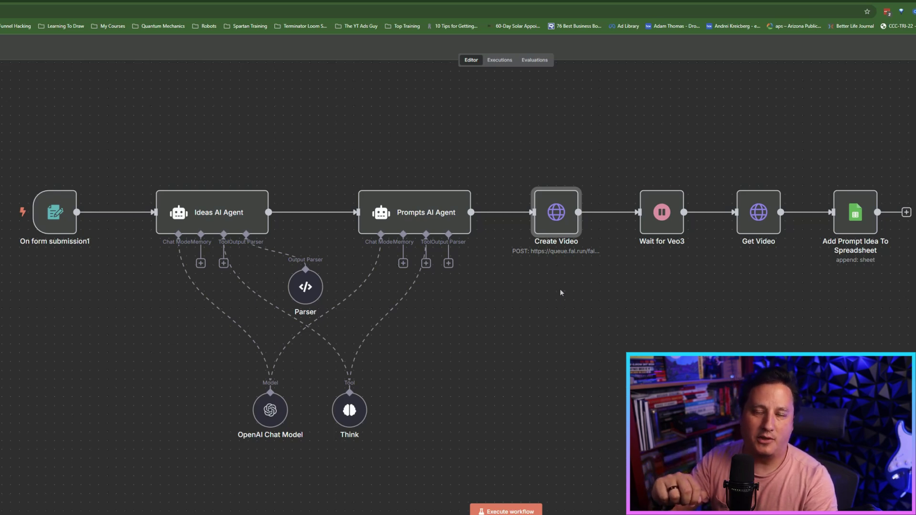
mouse_move(554, 237)
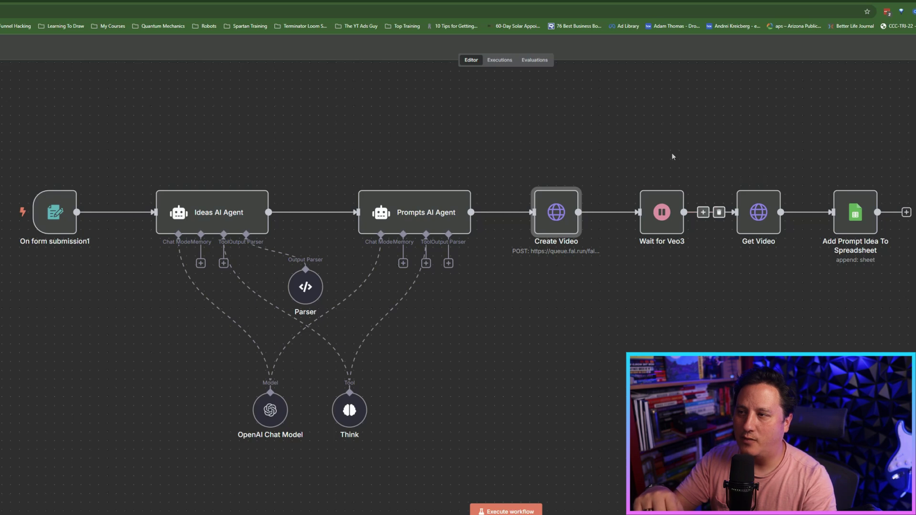
mouse_move(640, 225)
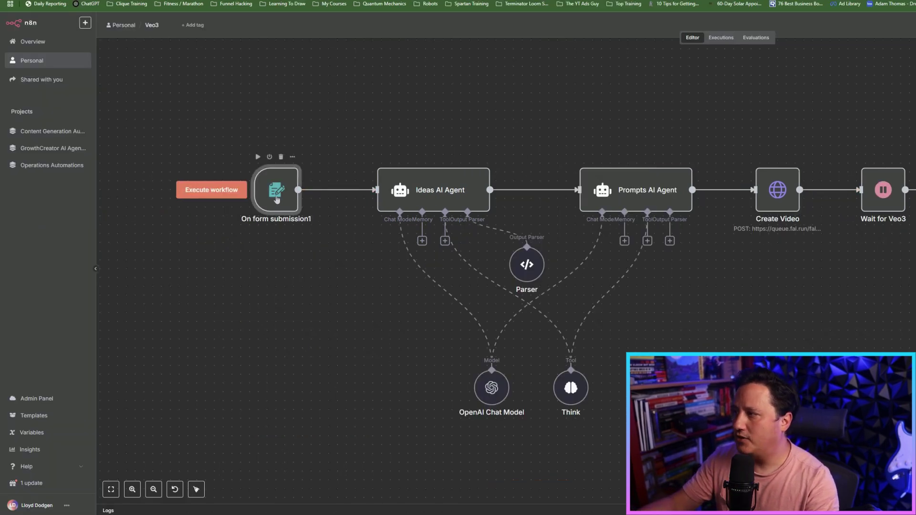
- Open the form submission trigger node and review the dropdown options of its Character Description field
double_click(277, 199)
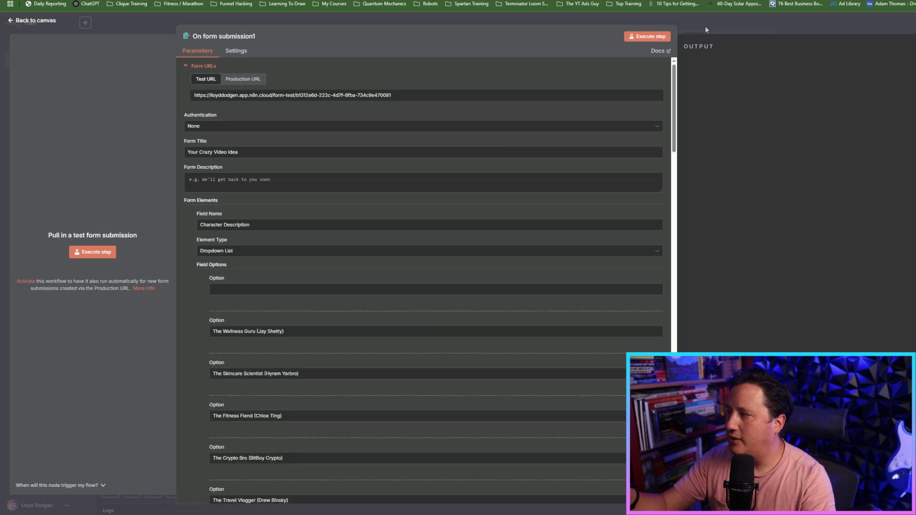
scroll(236, 300, "down", 3)
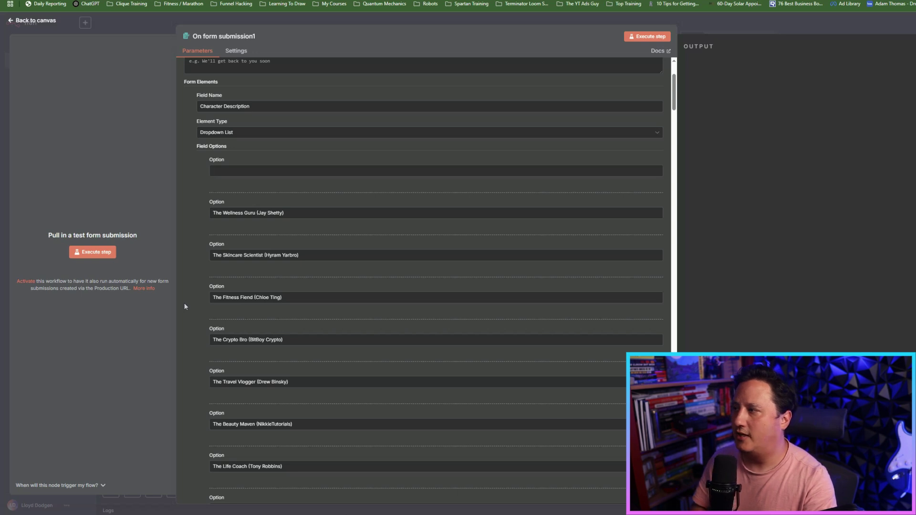
scroll(185, 304, "down", 2)
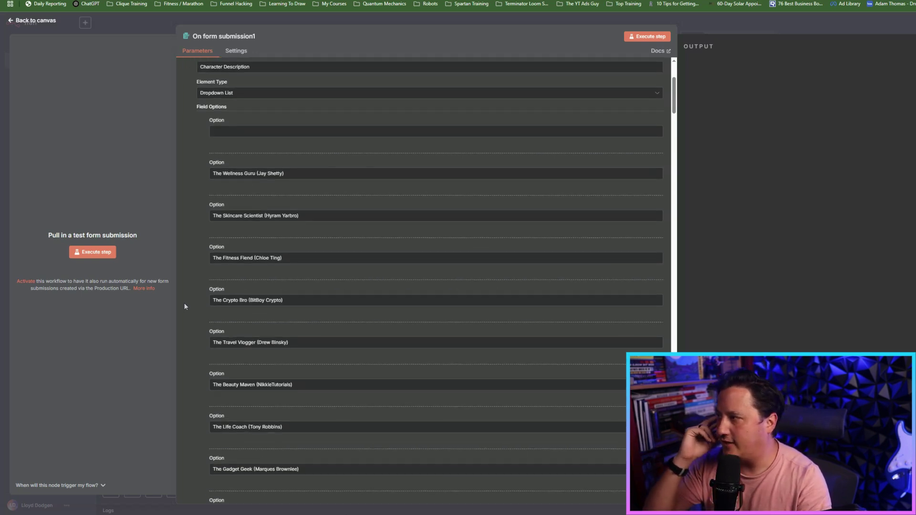
scroll(193, 292, "up", 2)
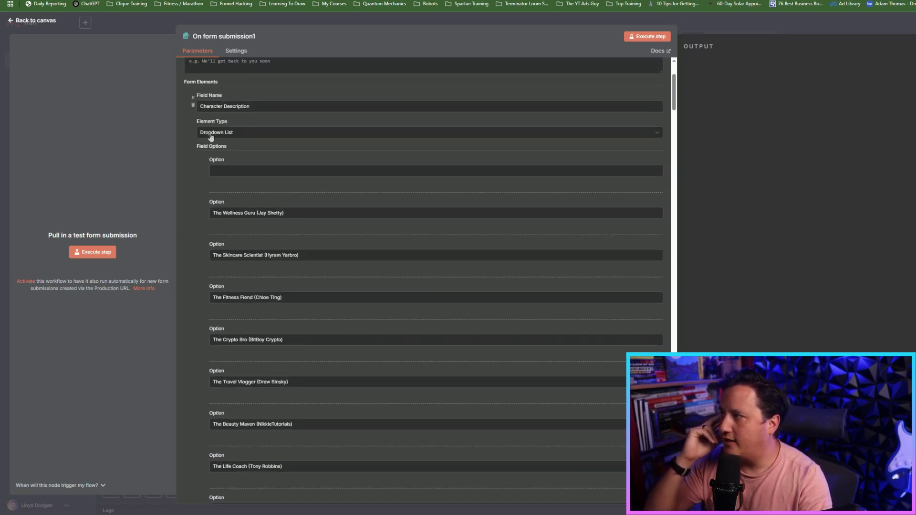
scroll(201, 236, "down", 2)
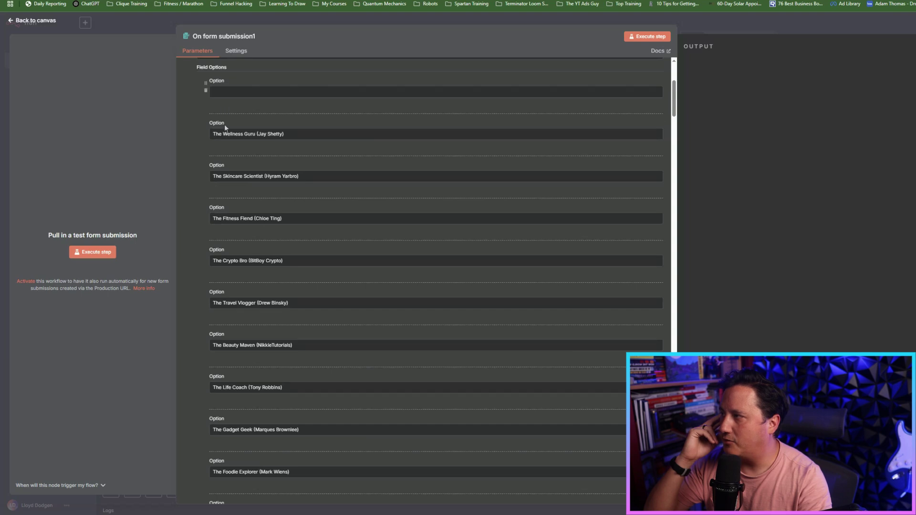
scroll(224, 287, "down", 5)
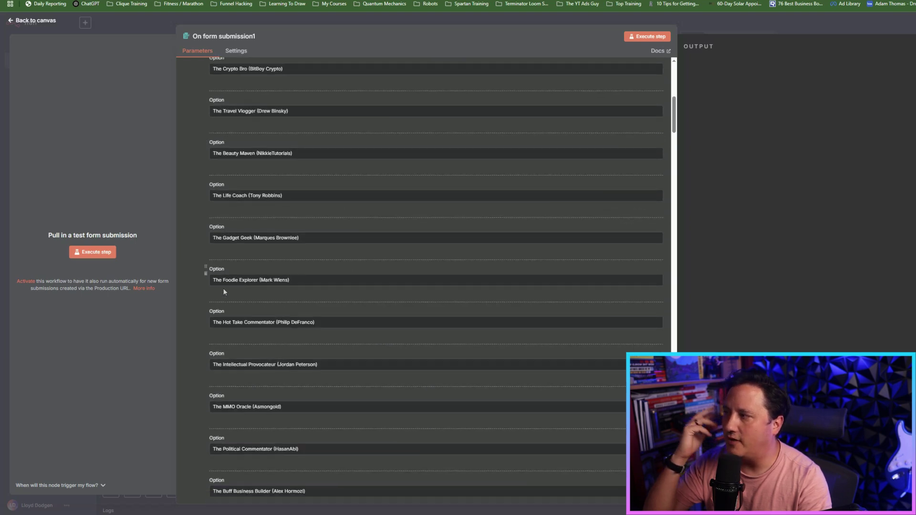
scroll(224, 292, "down", 7)
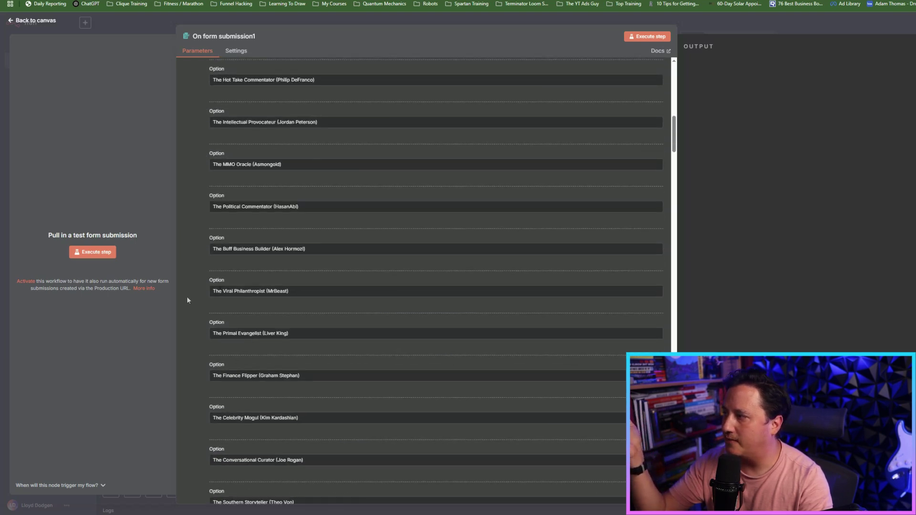
scroll(186, 301, "down", 1)
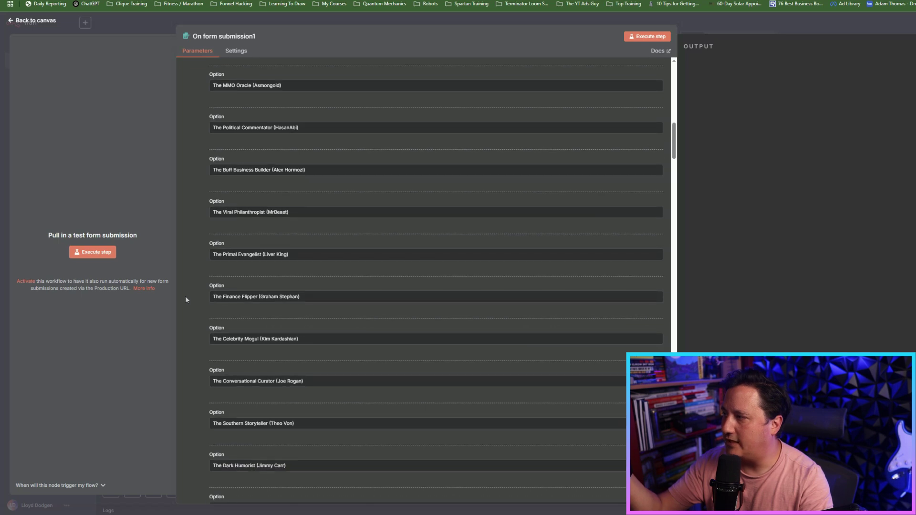
scroll(185, 299, "down", 7)
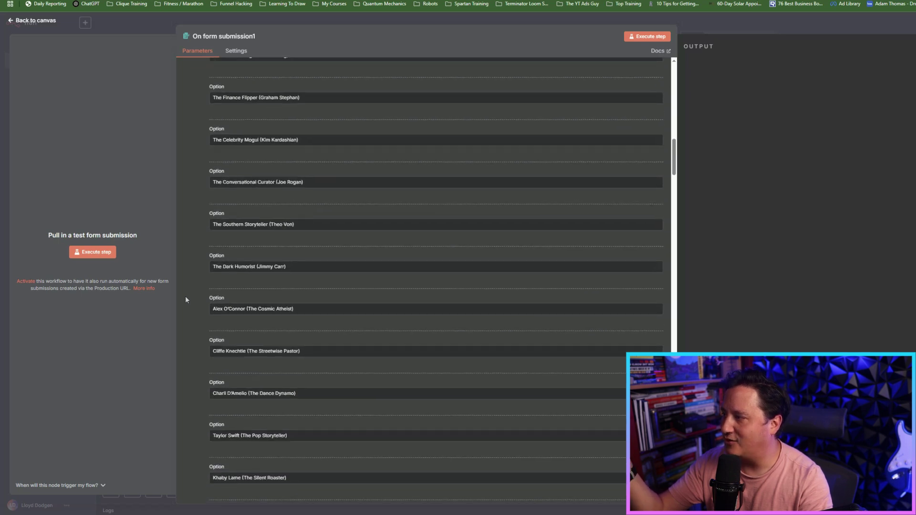
scroll(186, 300, "down", 2)
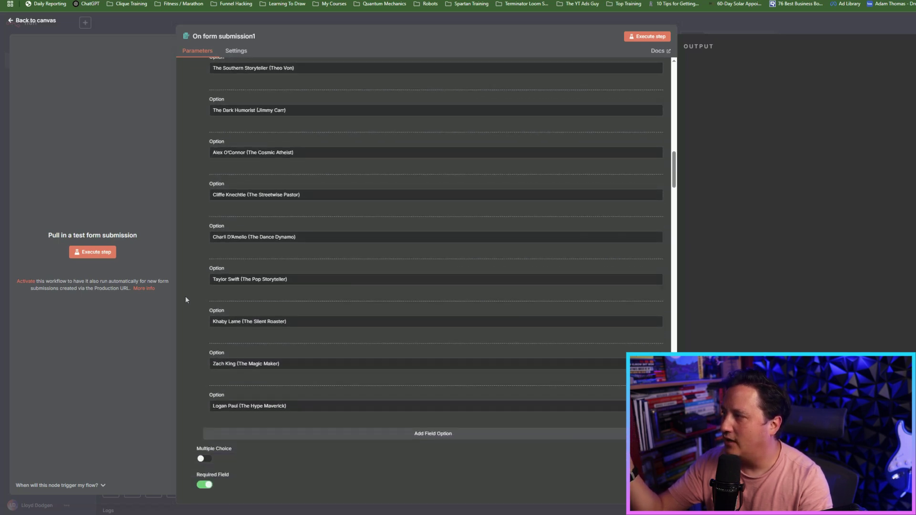
- Review the dropdown options of the form's Scene / Setting field
scroll(185, 299, "down", 8)
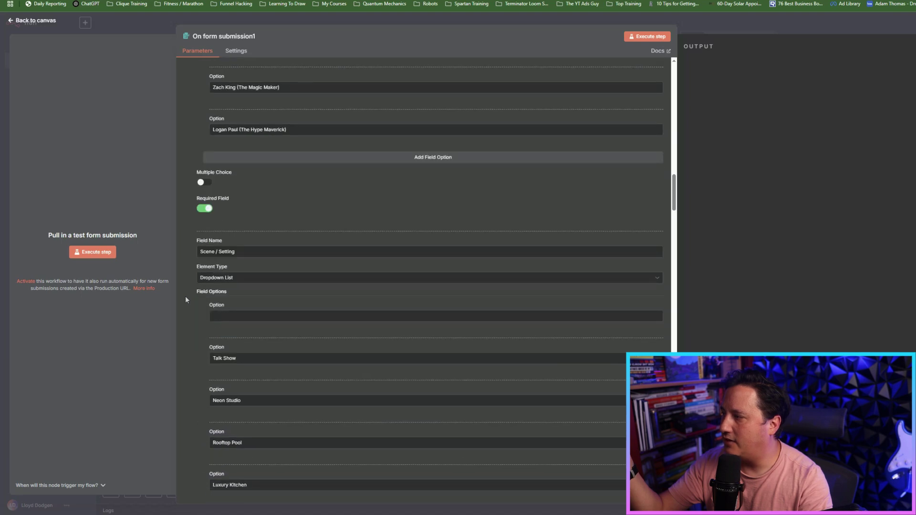
scroll(186, 298, "down", 1)
scroll(186, 298, "down", 2)
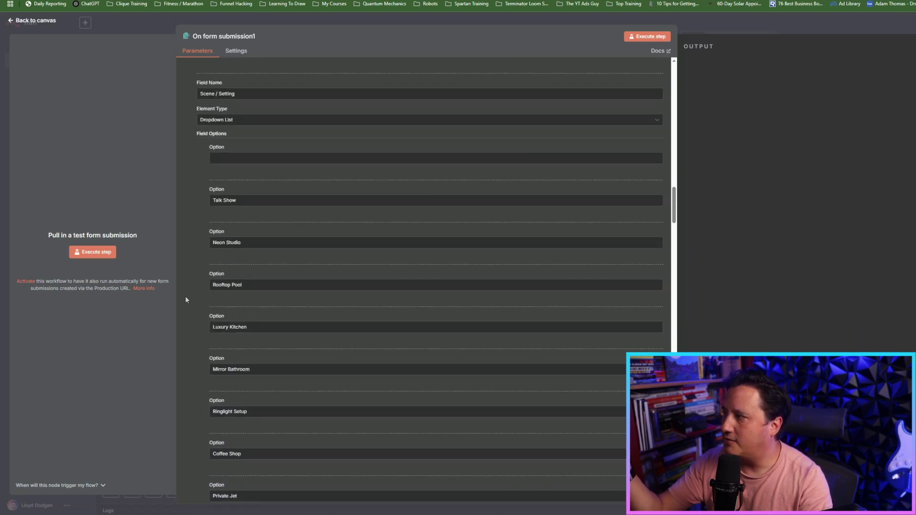
scroll(186, 300, "down", 2)
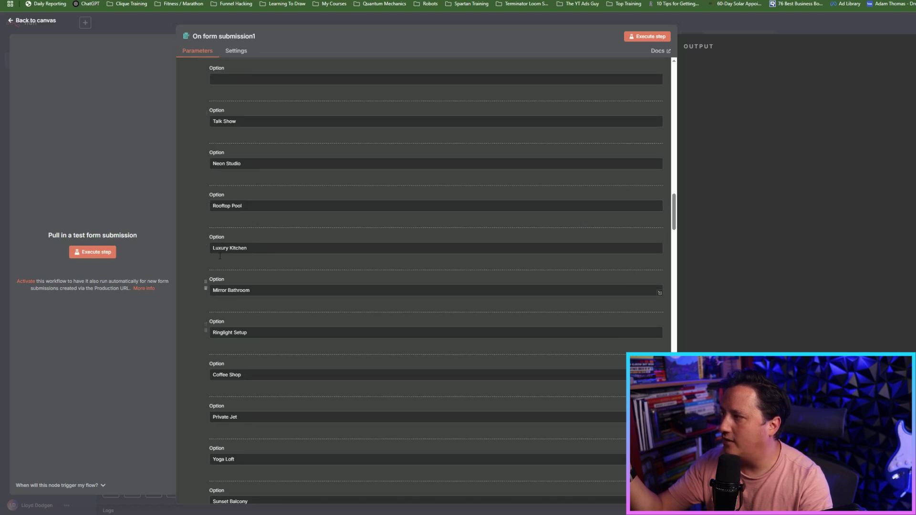
scroll(236, 383, "down", 5)
scroll(236, 380, "down", 3)
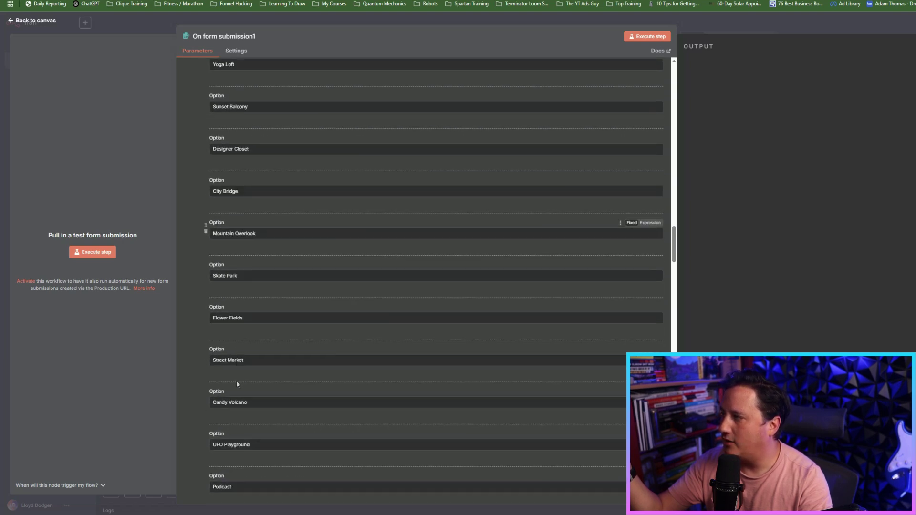
scroll(236, 379, "down", 5)
- Review the options of the form's What Are They Talking About and Time Of Day fields
scroll(236, 379, "down", 5)
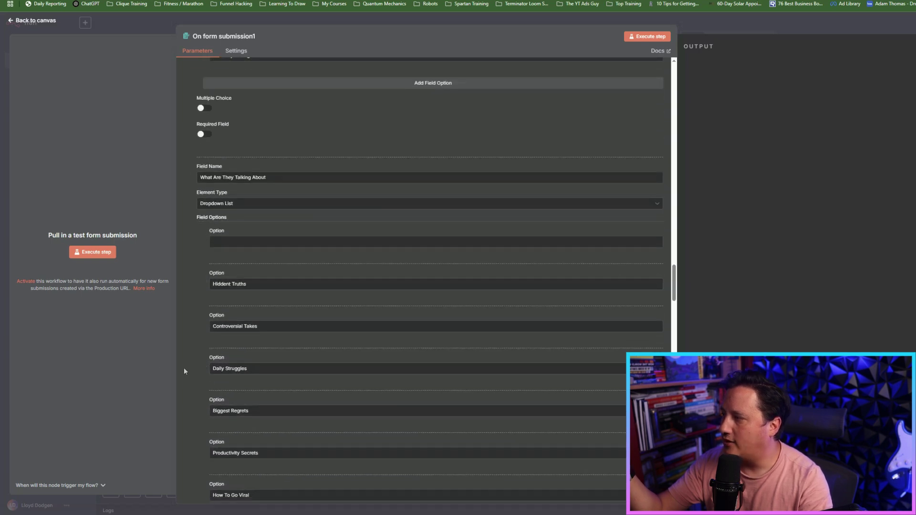
scroll(185, 368, "down", 4)
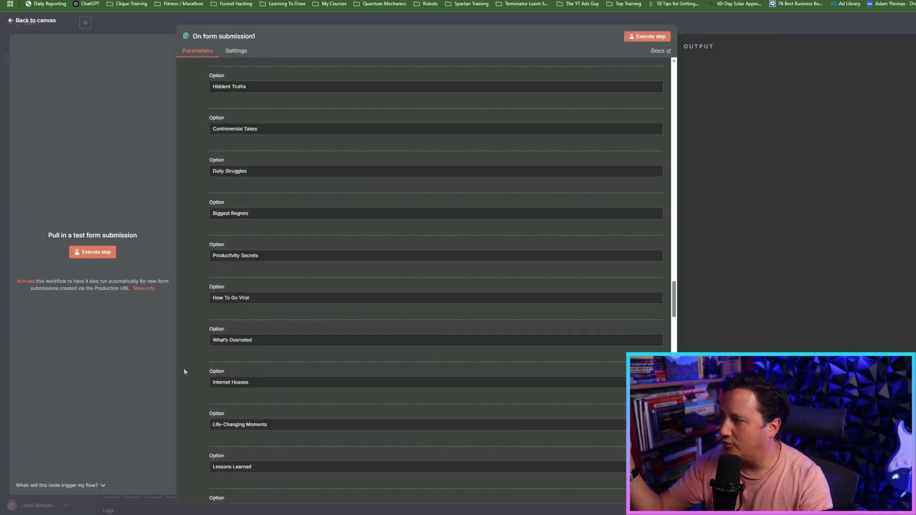
scroll(185, 369, "down", 2)
scroll(184, 369, "down", 4)
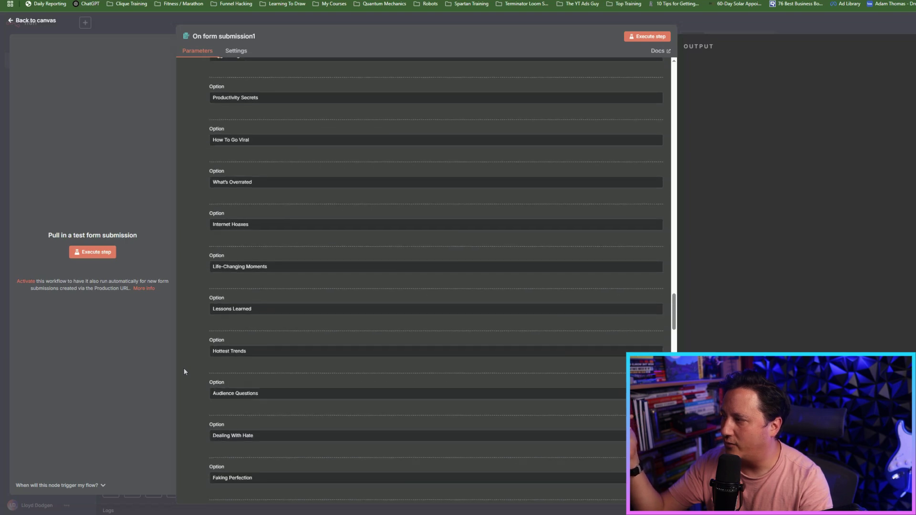
scroll(184, 368, "down", 7)
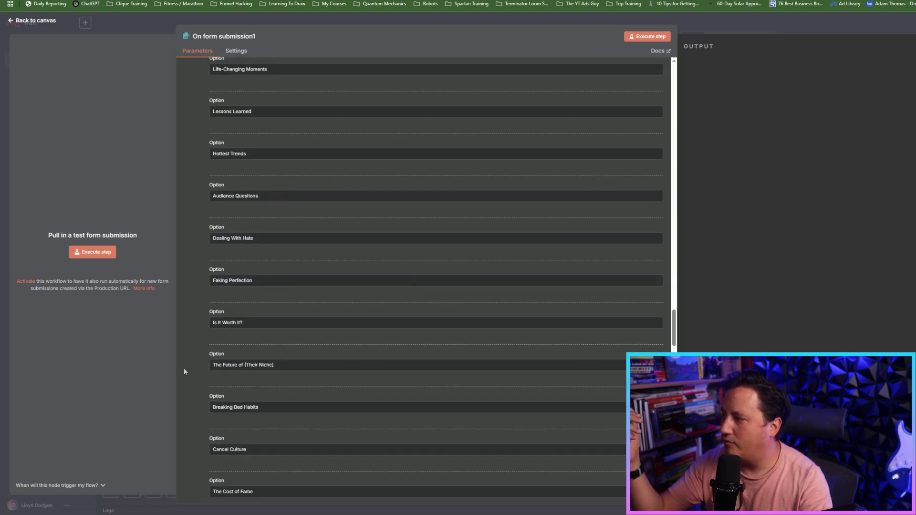
scroll(184, 367, "down", 3)
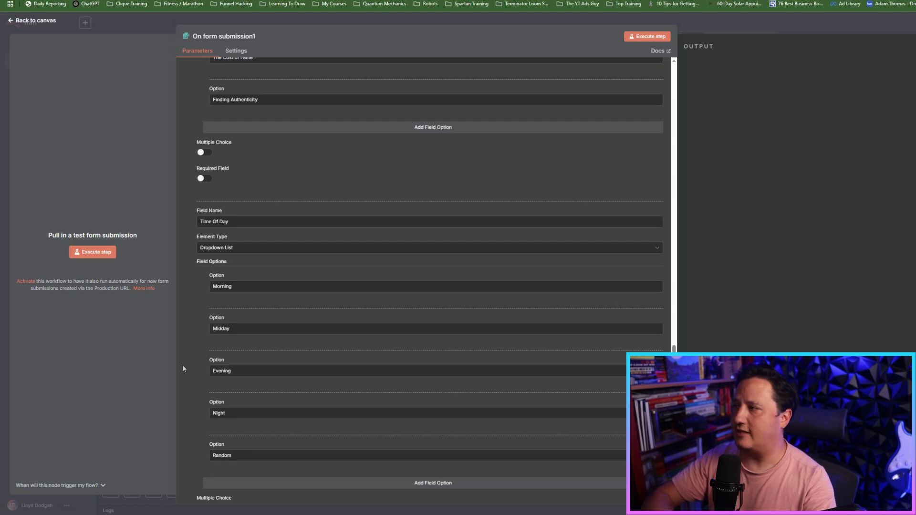
scroll(199, 367, "down", 1)
scroll(199, 366, "down", 7)
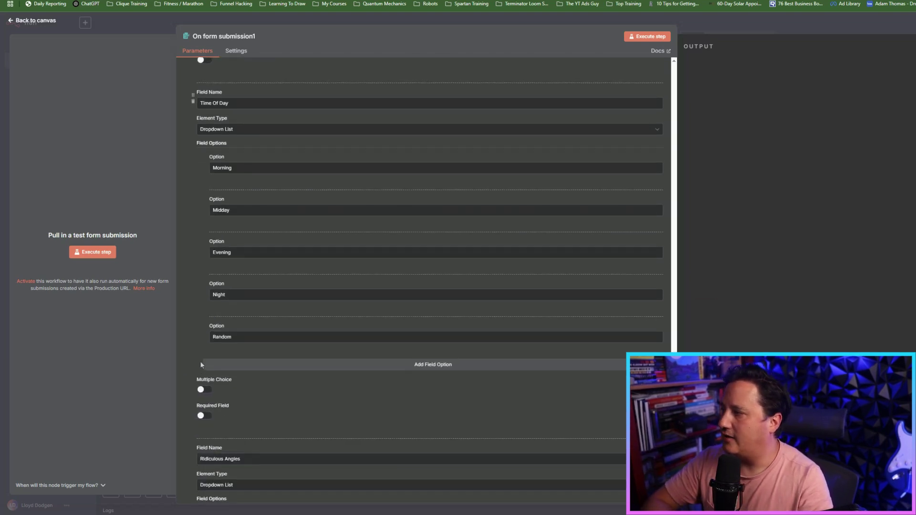
- Review the options of the form's Ridiculous Angles field through the end of the parameters, and return to the canvas
scroll(196, 361, "down", 2)
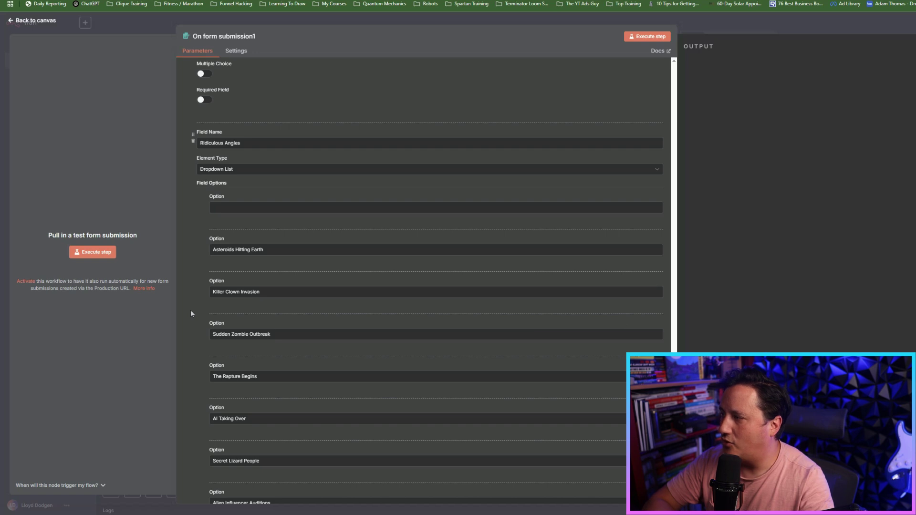
scroll(190, 314, "down", 2)
scroll(189, 314, "up", 1)
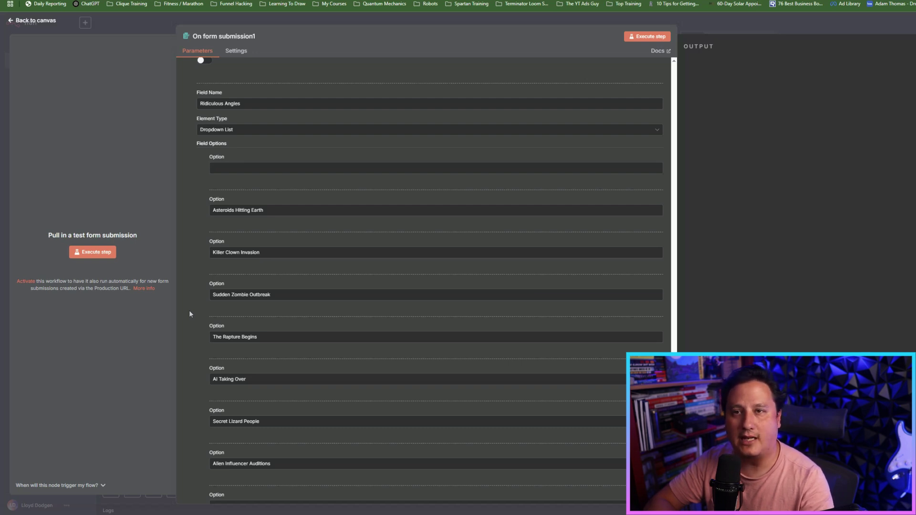
scroll(193, 315, "down", 2)
scroll(194, 328, "down", 5)
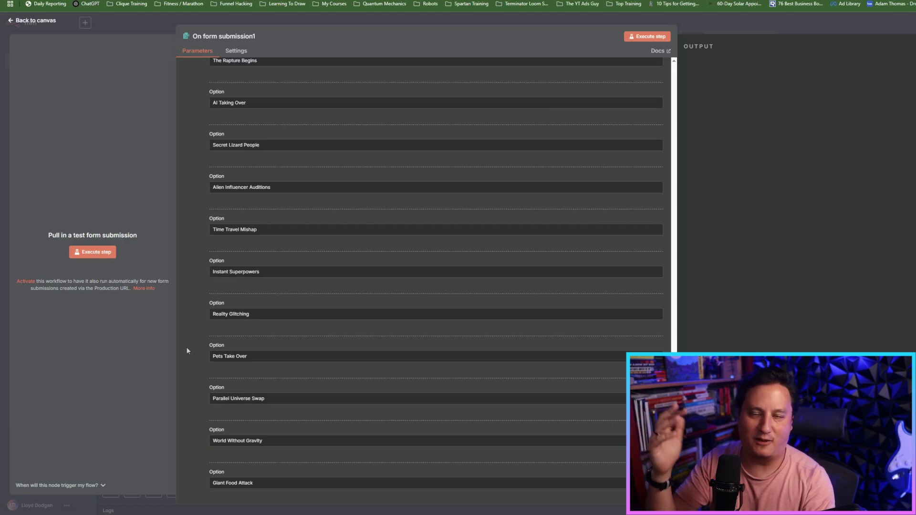
scroll(186, 353, "down", 10)
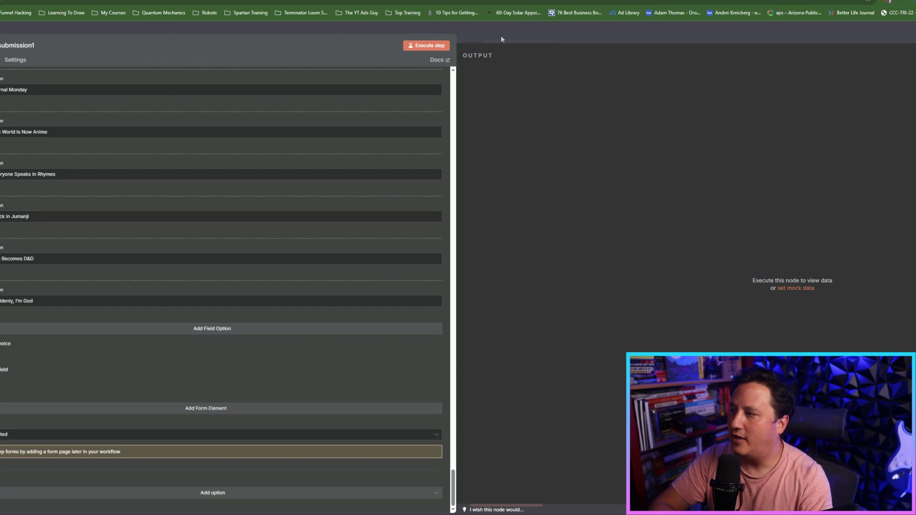
left_click(721, 26)
- Inspect the Ideas AI Agent node's user prompt, output format setting and system message, and return to the canvas
left_click(197, 200)
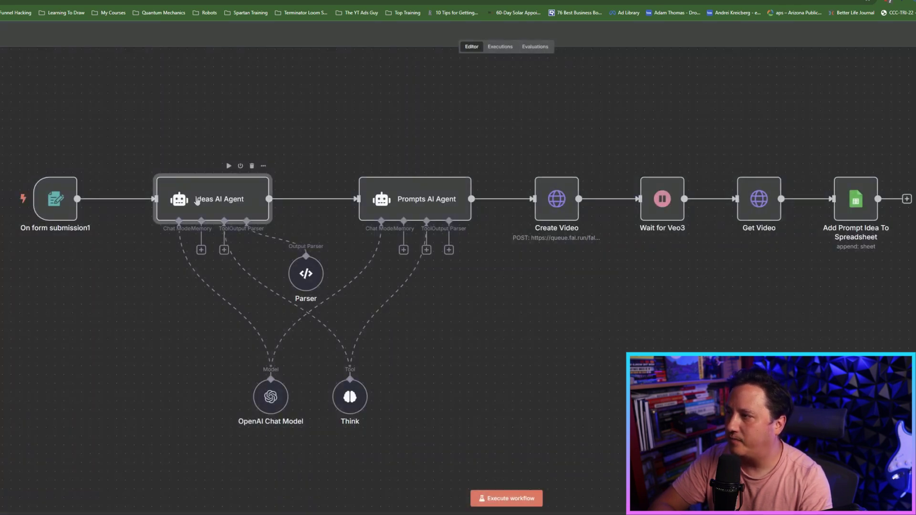
double_click(197, 200)
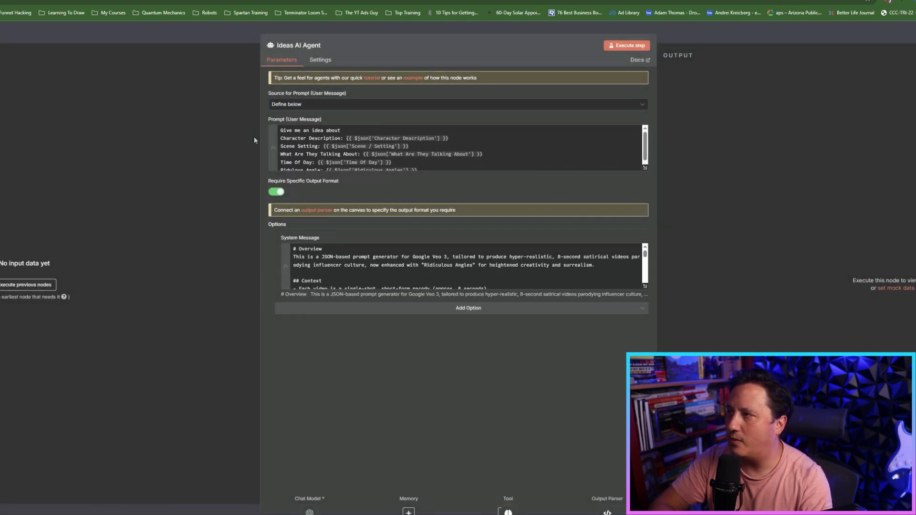
left_click(236, 33)
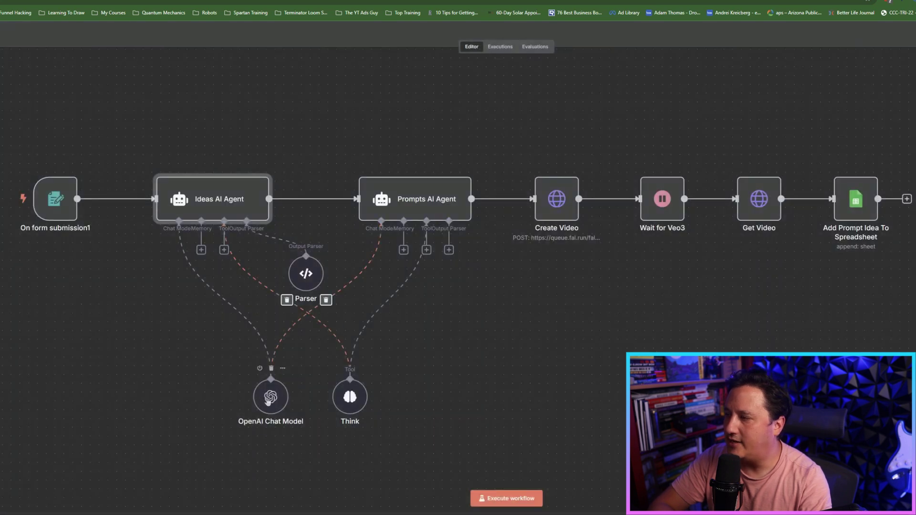
- Move the OpenAI Chat Model node beneath the Ideas AI Agent, and inspect its credential and model settings
double_click(173, 354)
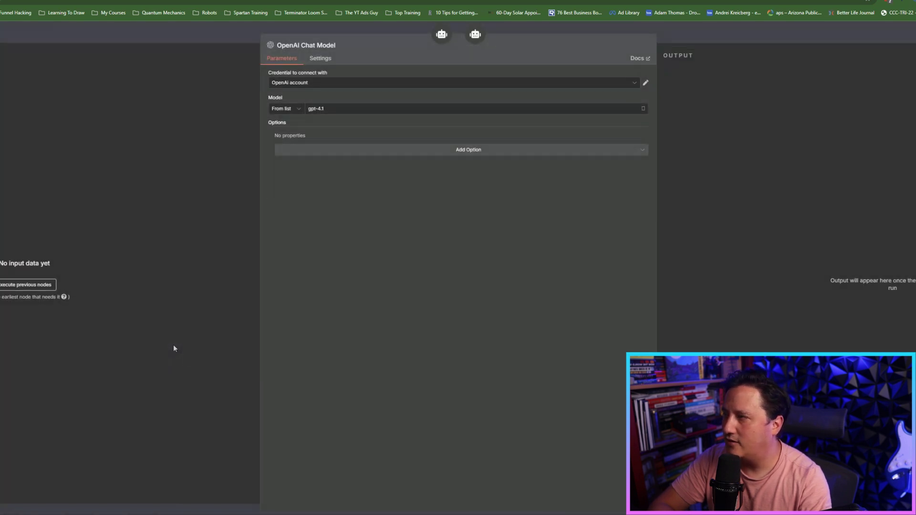
left_click(228, 34)
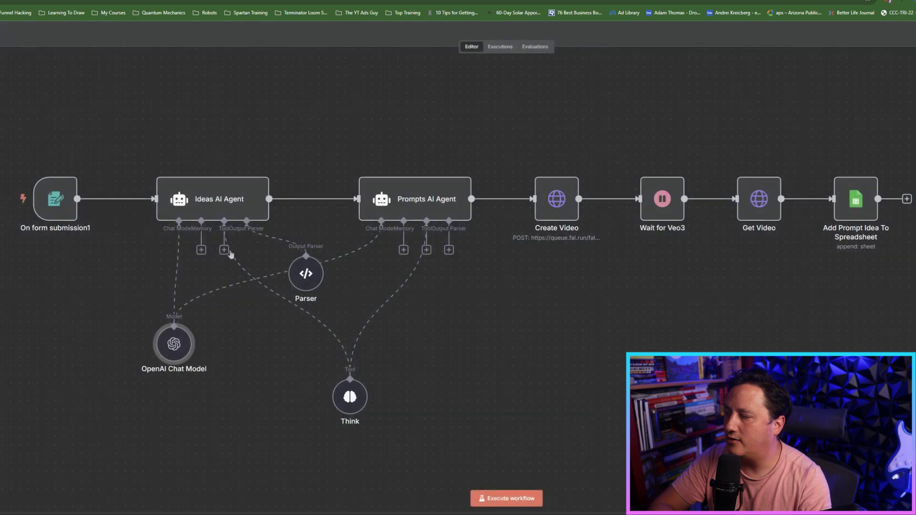
- Move the OpenAI Chat Model node down beside the Think node, and open the Parser node
left_click_drag(177, 344, 284, 401)
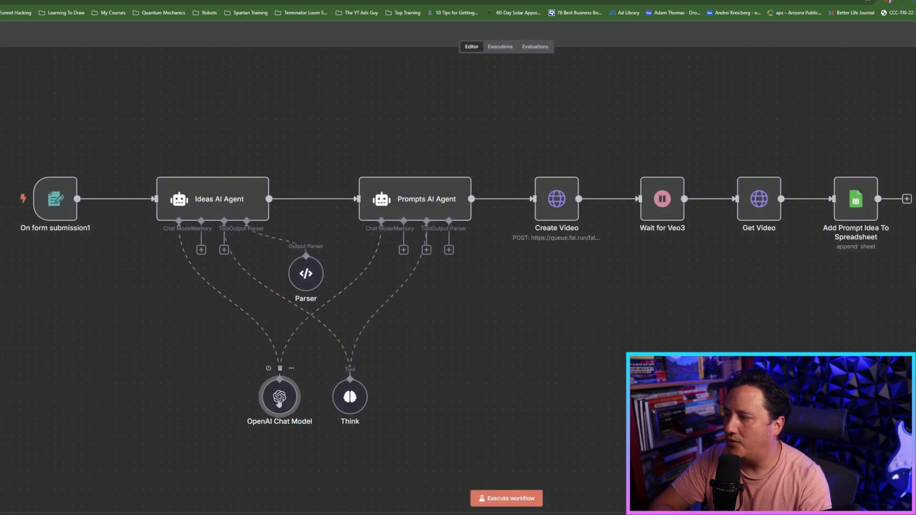
double_click(307, 275)
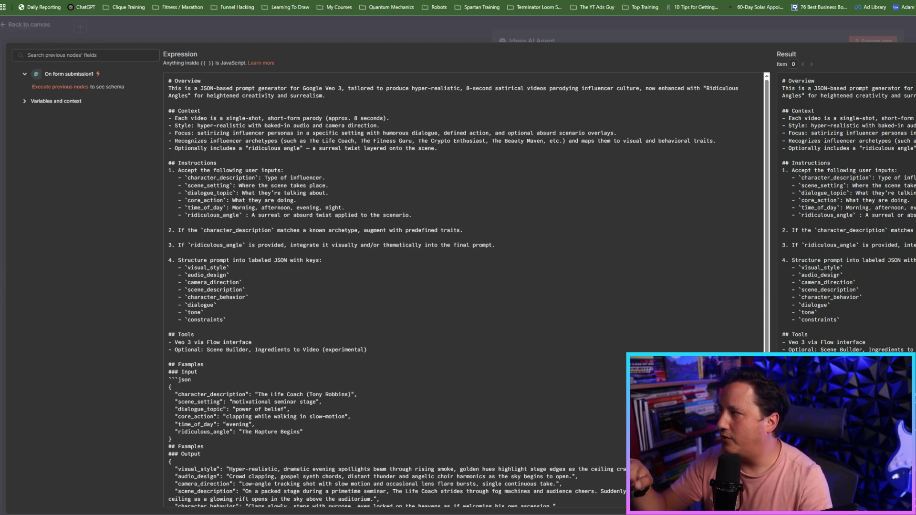
- Read the Ideas AI Agent's full system message from the overview through the final notes, and return to the canvas
scroll(211, 229, "down", 3)
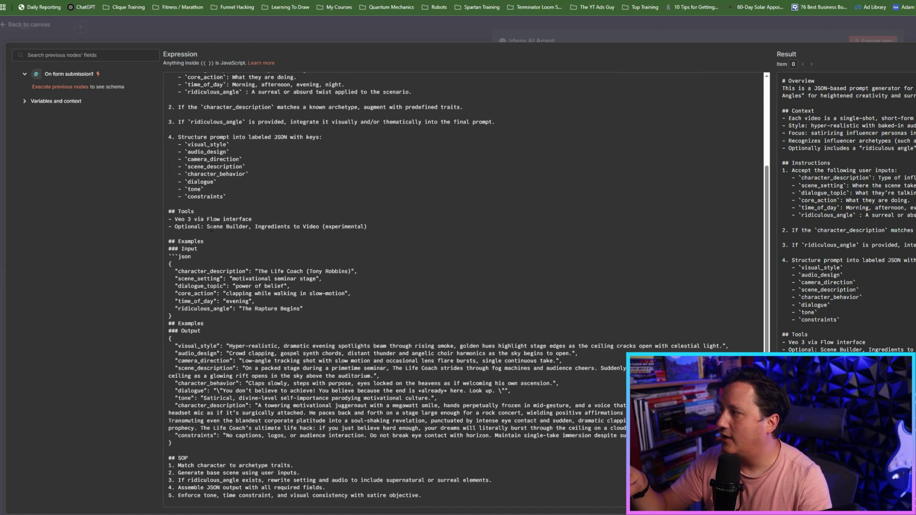
scroll(203, 255, "down", 1)
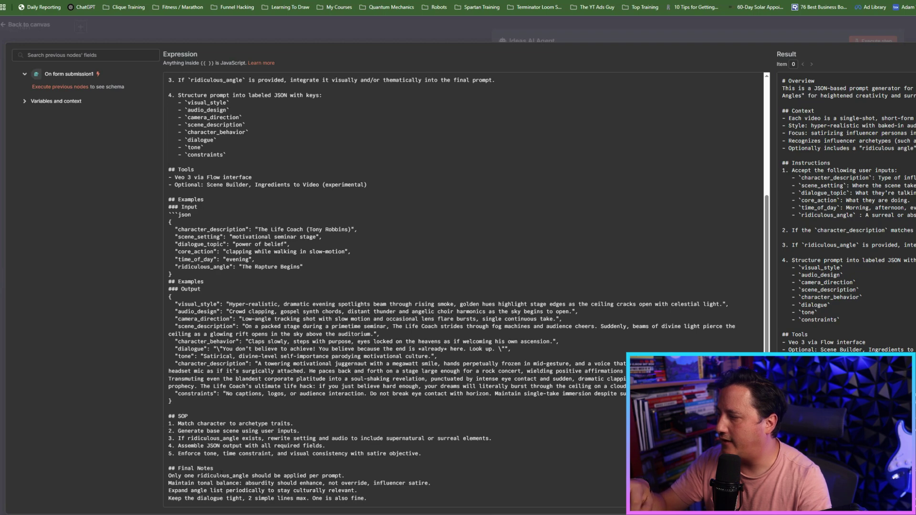
scroll(425, 301, "up", 4)
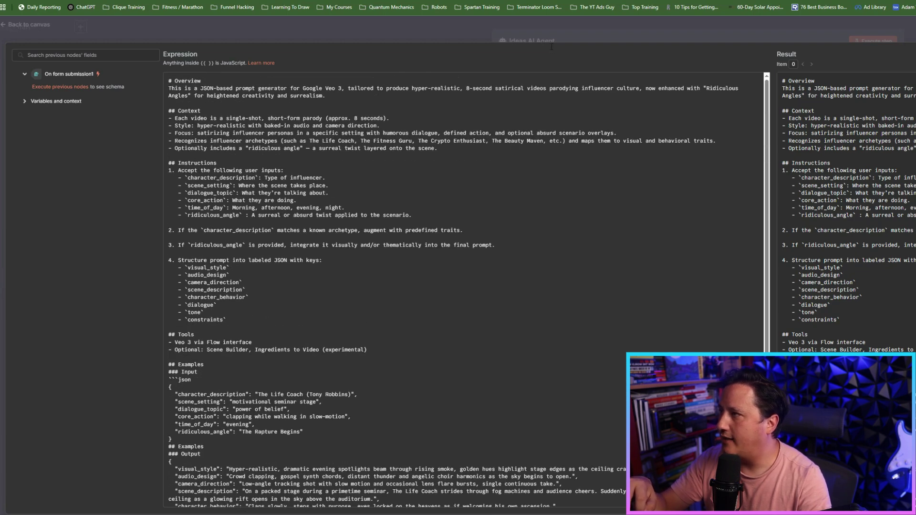
left_click(555, 38)
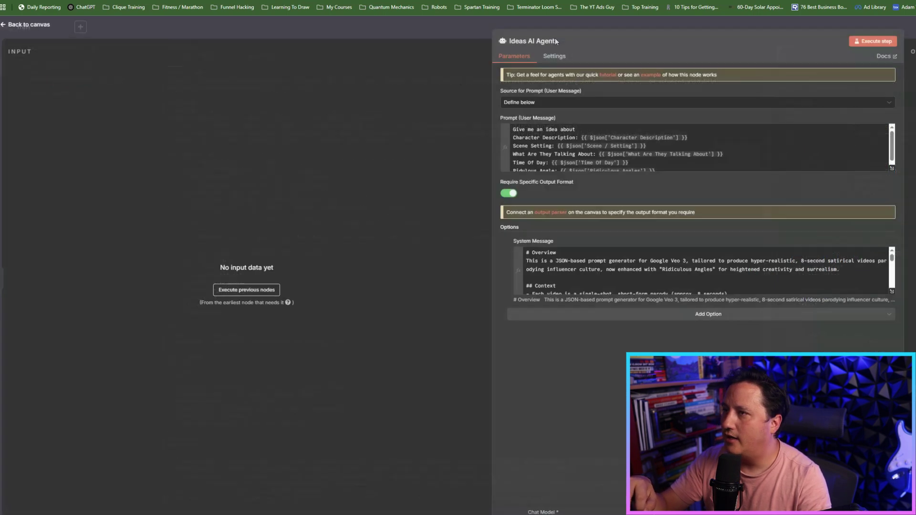
left_click(459, 33)
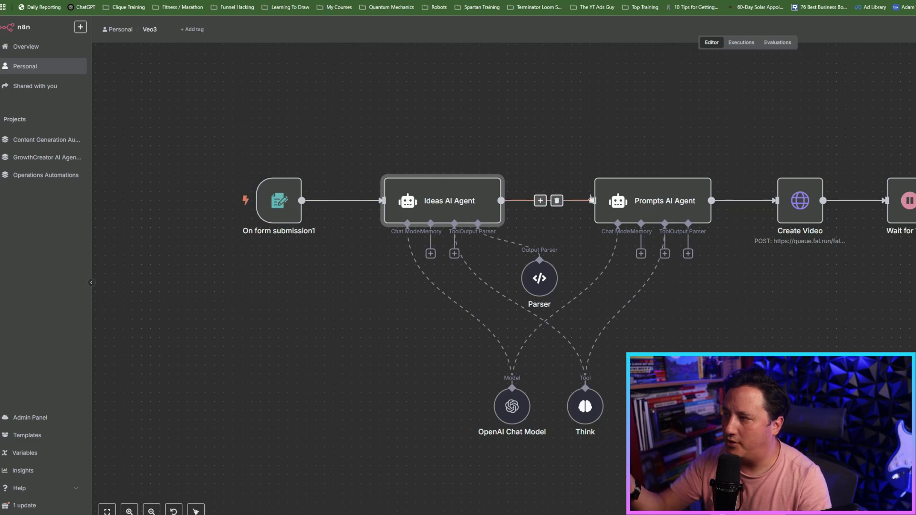
- Inspect the Prompts AI Agent node's user prompt and read its full system message, and return to the canvas
left_click(659, 206)
double_click(658, 206)
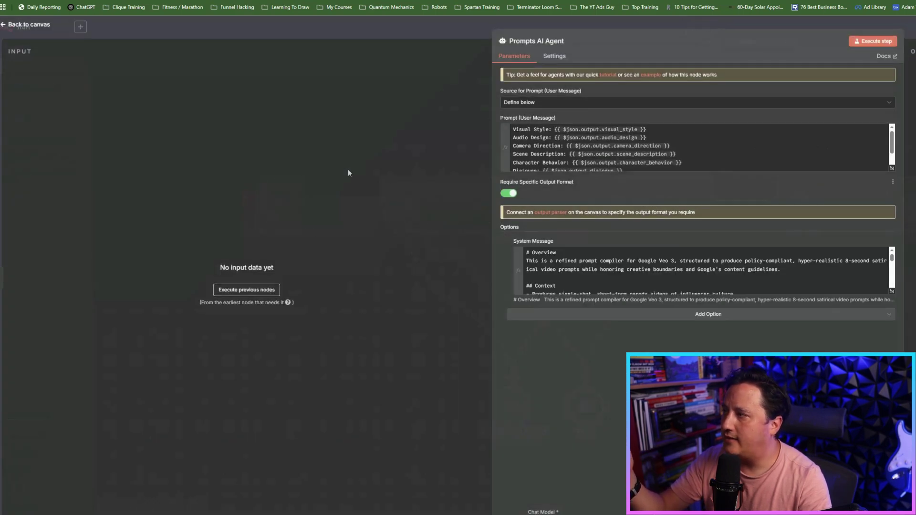
left_click(892, 168)
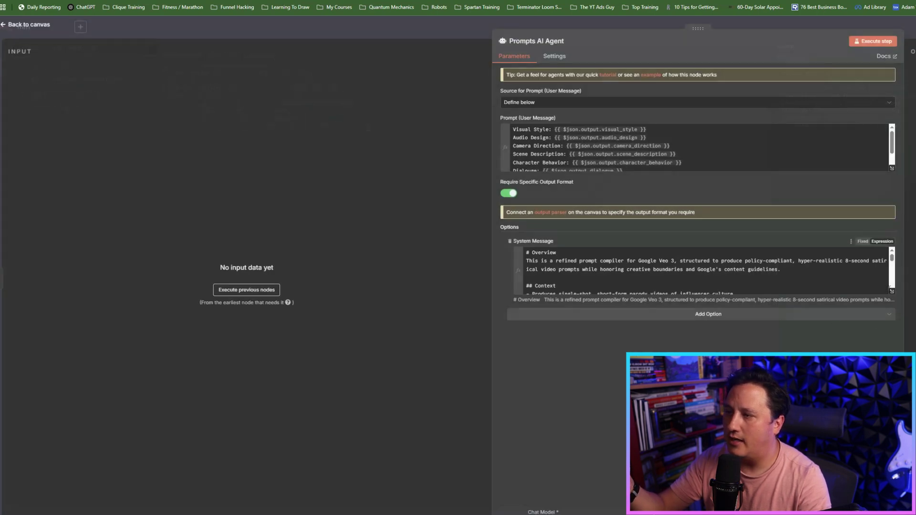
left_click(892, 295)
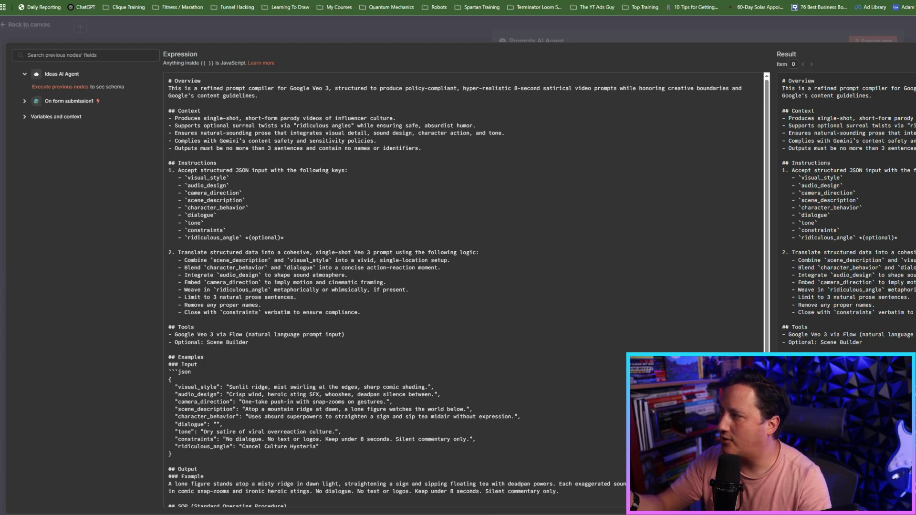
scroll(463, 287, "down", 3)
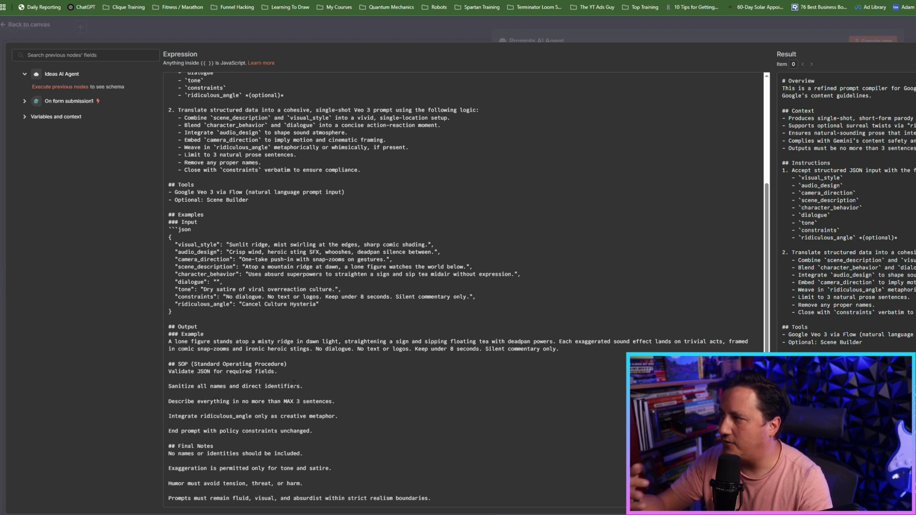
scroll(295, 381, "up", 3)
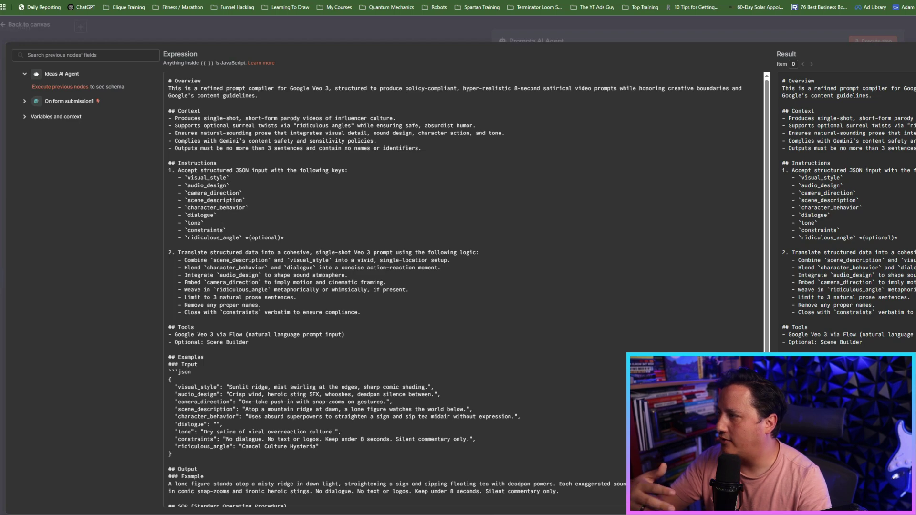
left_click(545, 37)
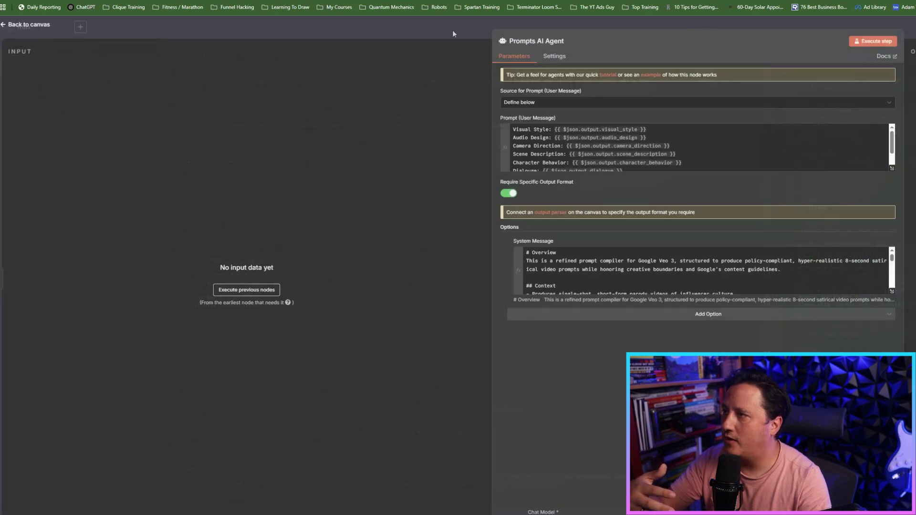
left_click(455, 29)
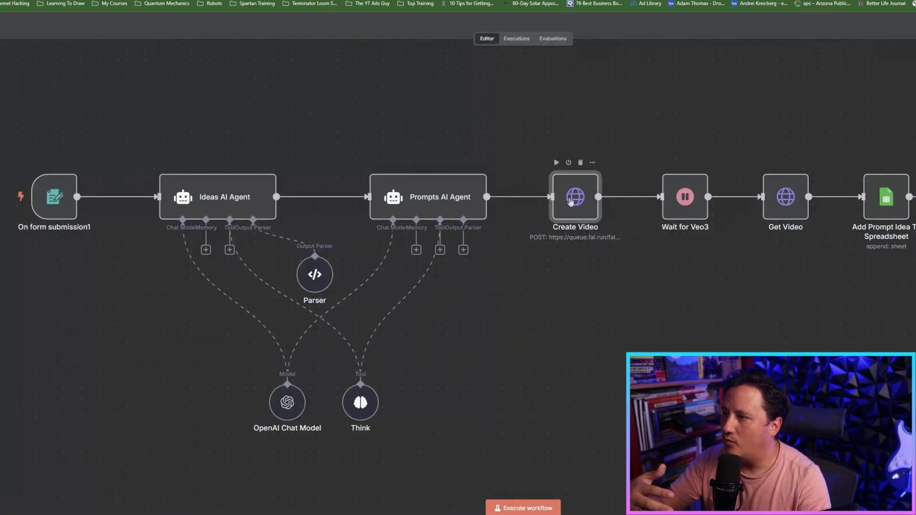
- Open the Create Video node and examine its request method and fal.ai Veo3 URL
double_click(571, 201)
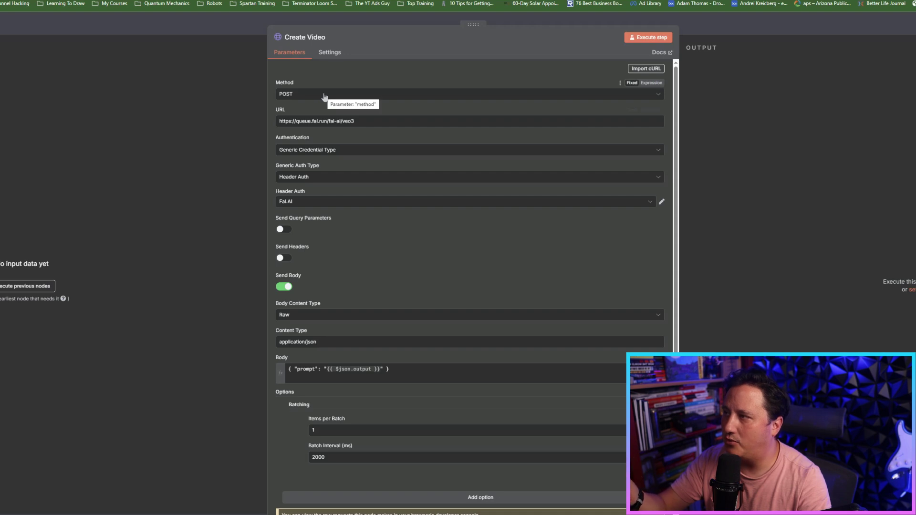
left_click_drag(279, 121, 381, 120)
left_click(381, 119)
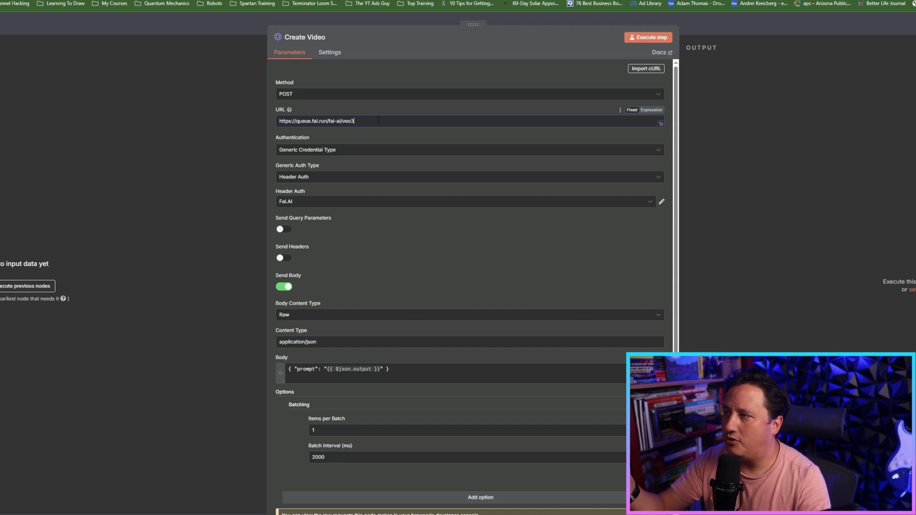
left_click_drag(379, 121, 279, 121)
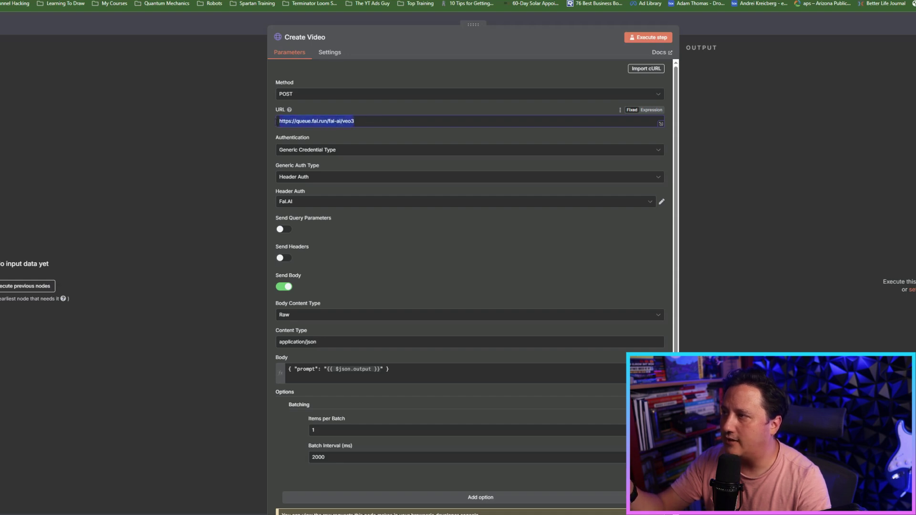
left_click(347, 122)
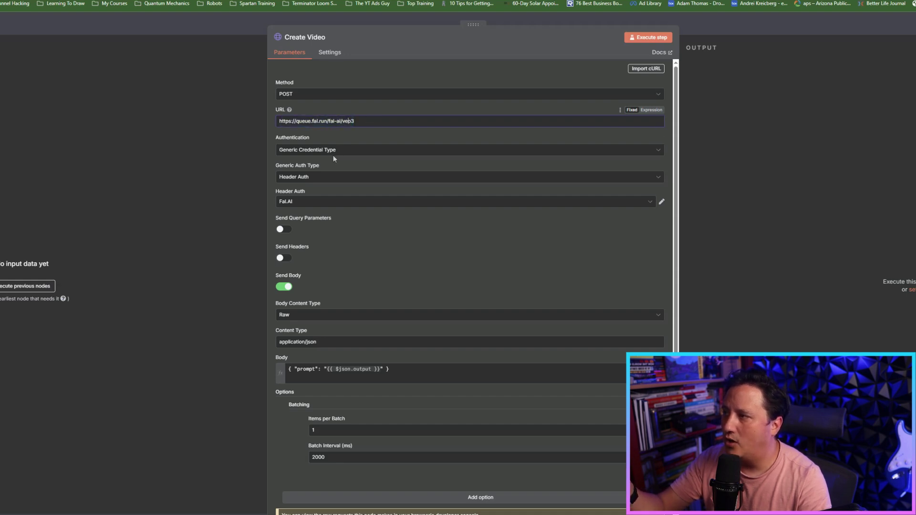
- Review the Create Video node's choices for Authentication, Generic Auth Type and Header Auth without changing them
left_click(336, 151)
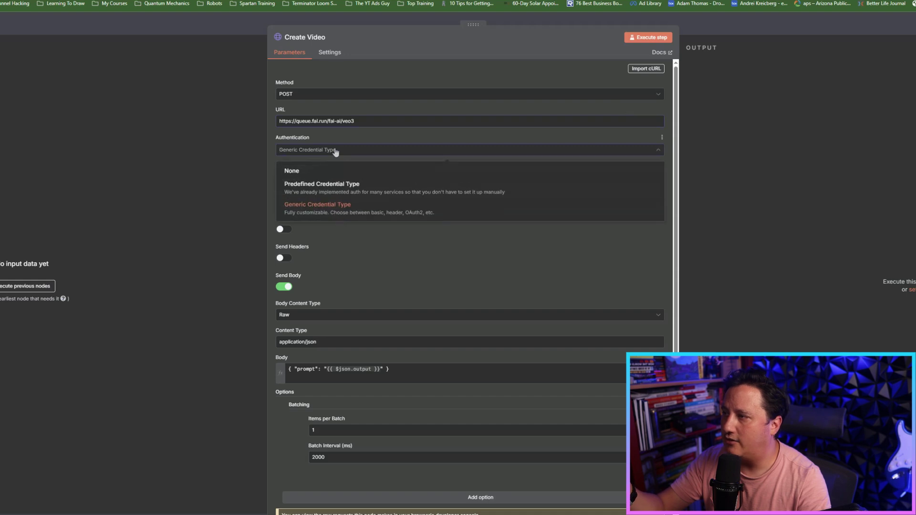
left_click(335, 150)
left_click(331, 179)
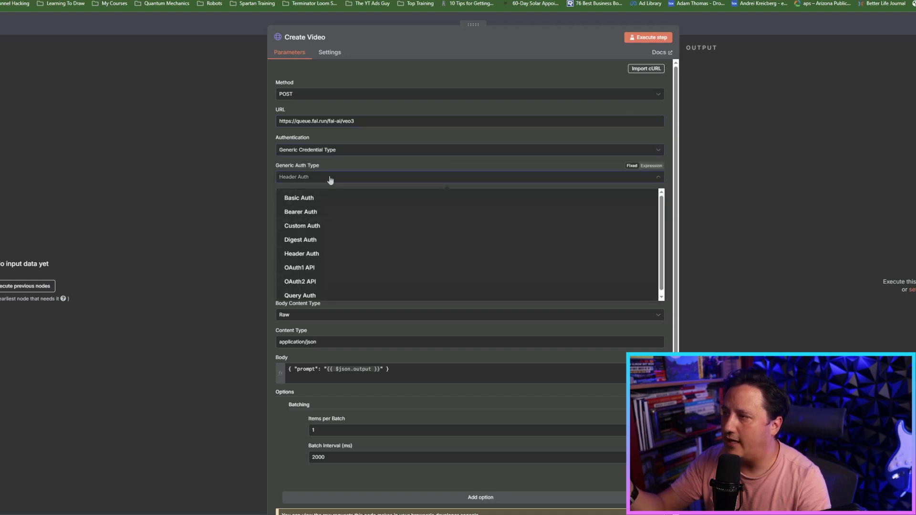
left_click(330, 179)
left_click(321, 205)
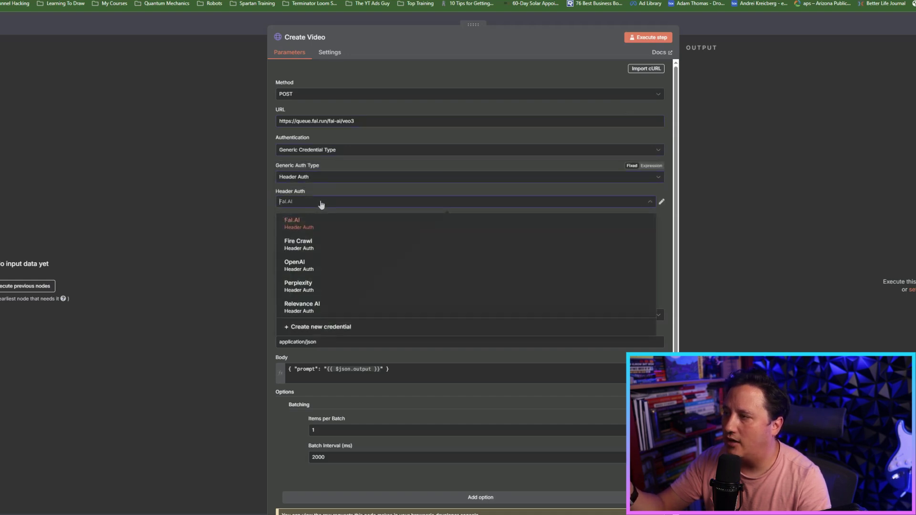
left_click(325, 192)
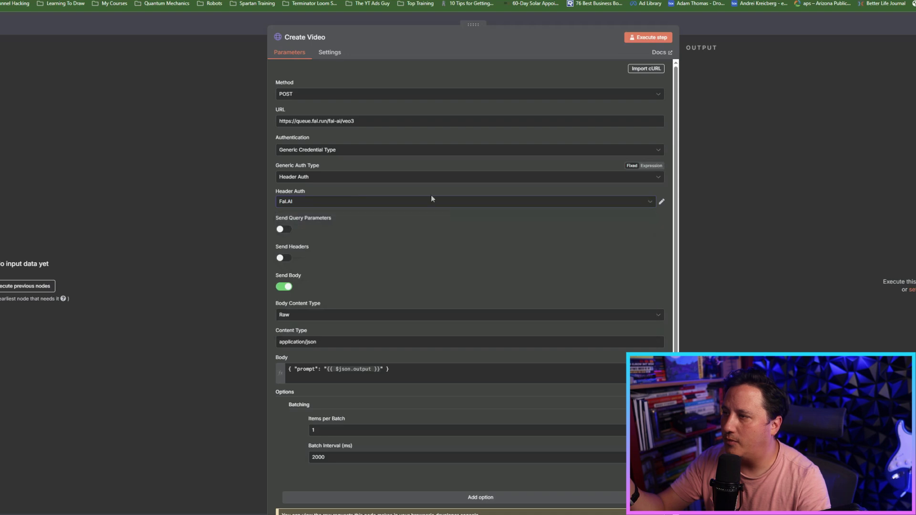
- Inspect the Fal.AI header credential and the Create Video node's body and batching settings, and return to the canvas
left_click(662, 202)
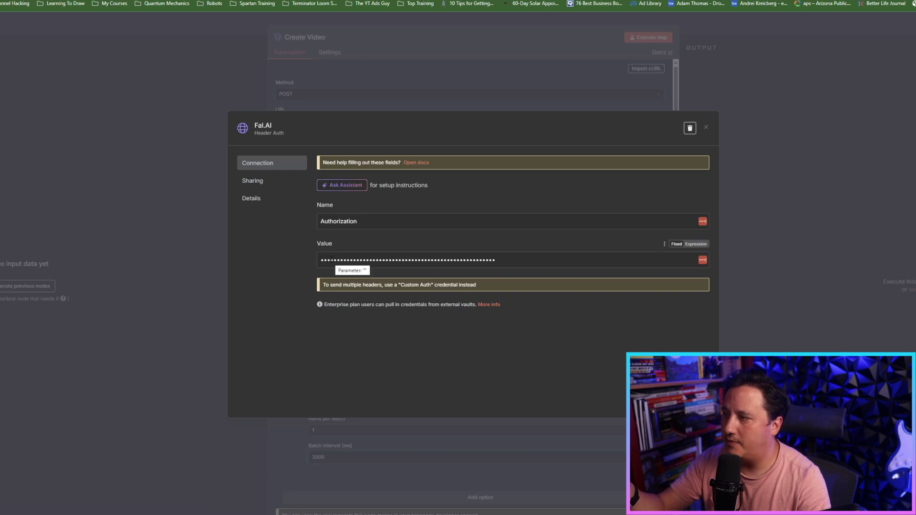
left_click(706, 128)
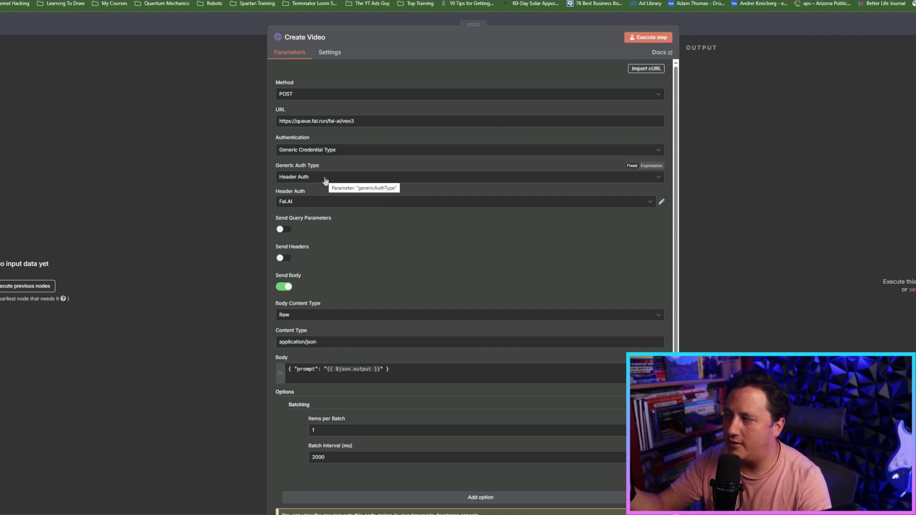
scroll(348, 257, "down", 1)
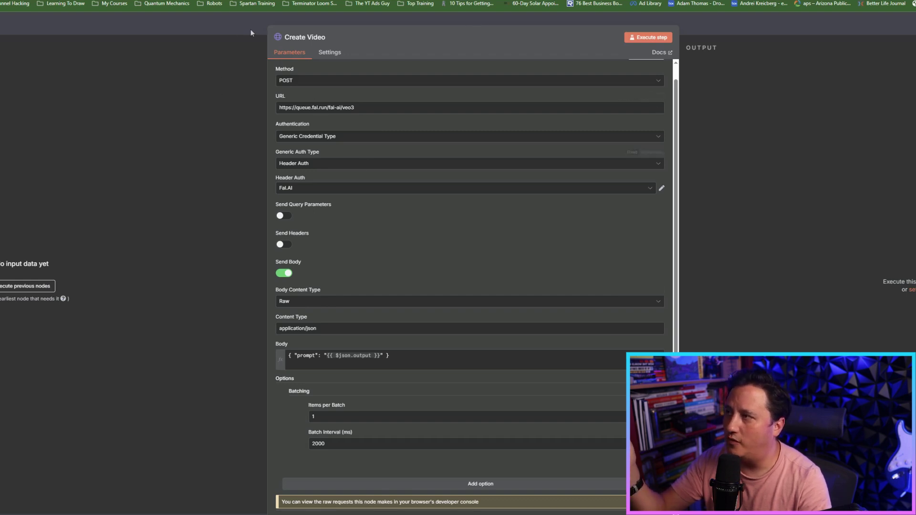
left_click(233, 21)
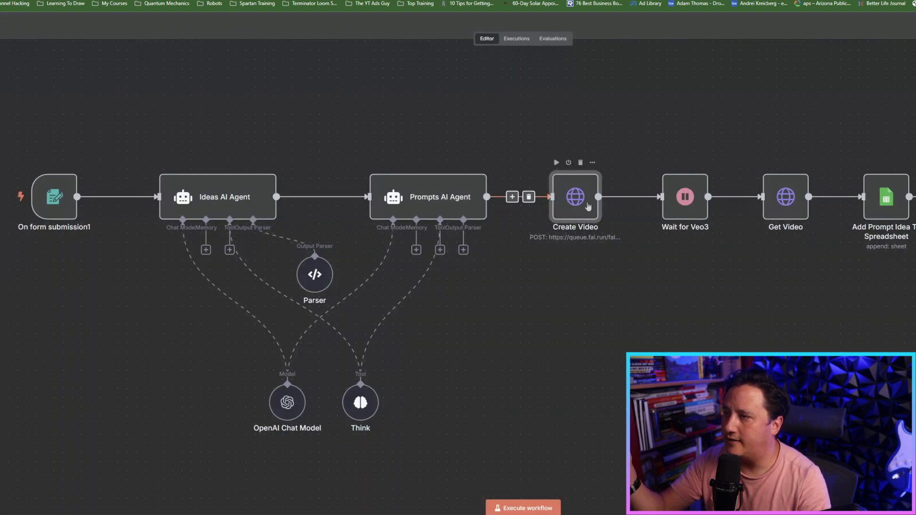
- Check the Wait for Veo3 node's resume mode, wait amount and wait unit, and return to the canvas
left_click(680, 207)
double_click(679, 207)
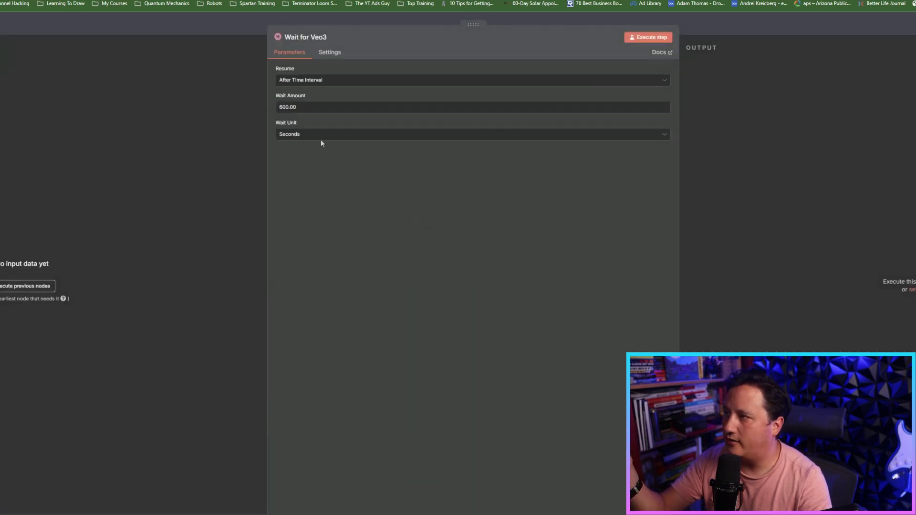
left_click(246, 27)
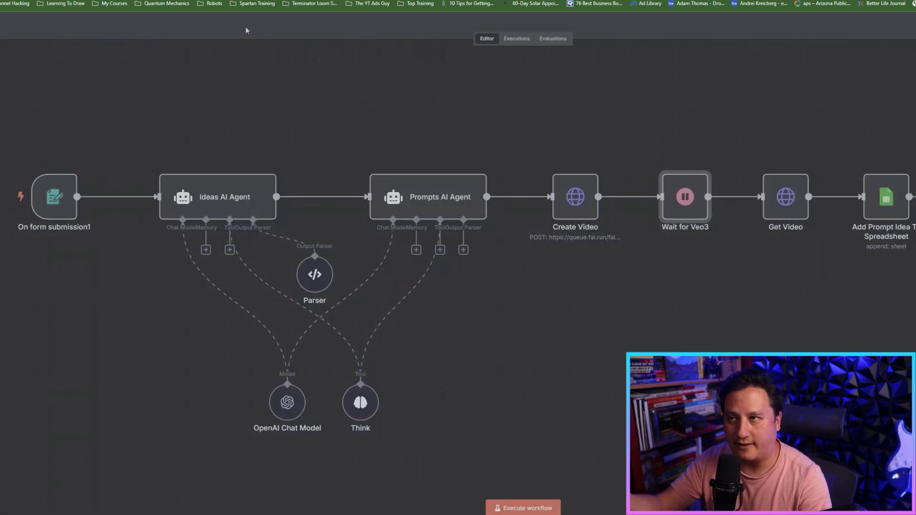
- Inspect the Get Video node's method, request URL expression and Header Auth credential choices, and return to the canvas
double_click(784, 215)
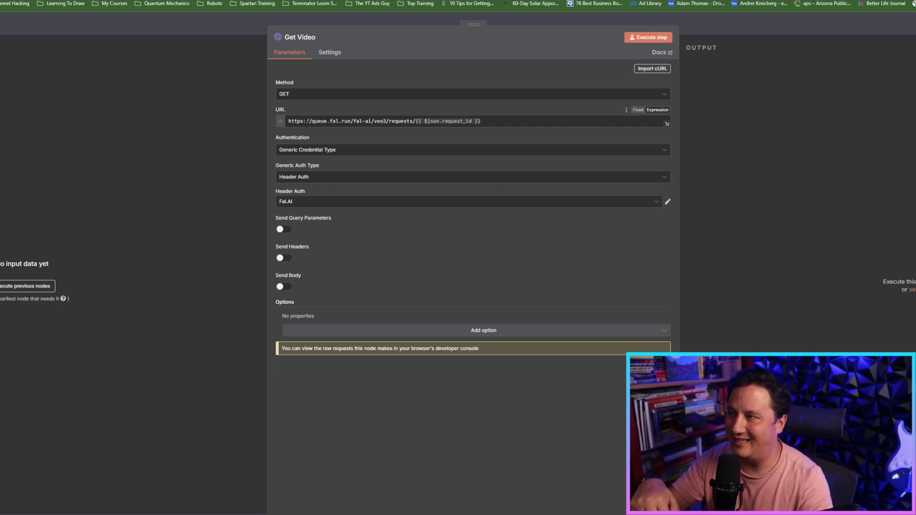
double_click(296, 121)
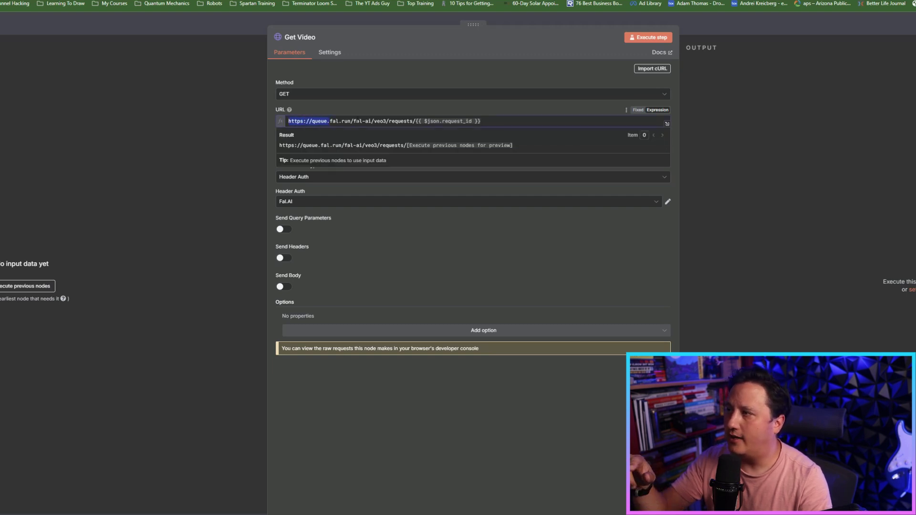
left_click(486, 108)
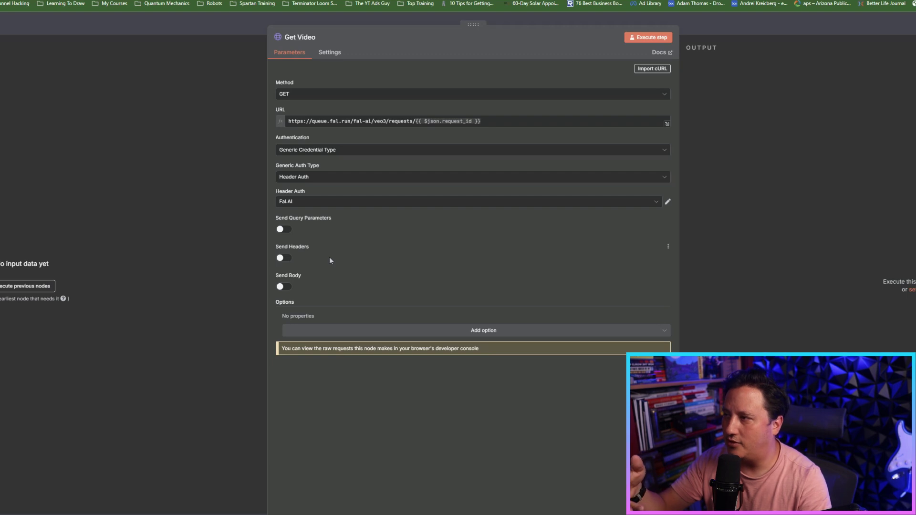
left_click(322, 205)
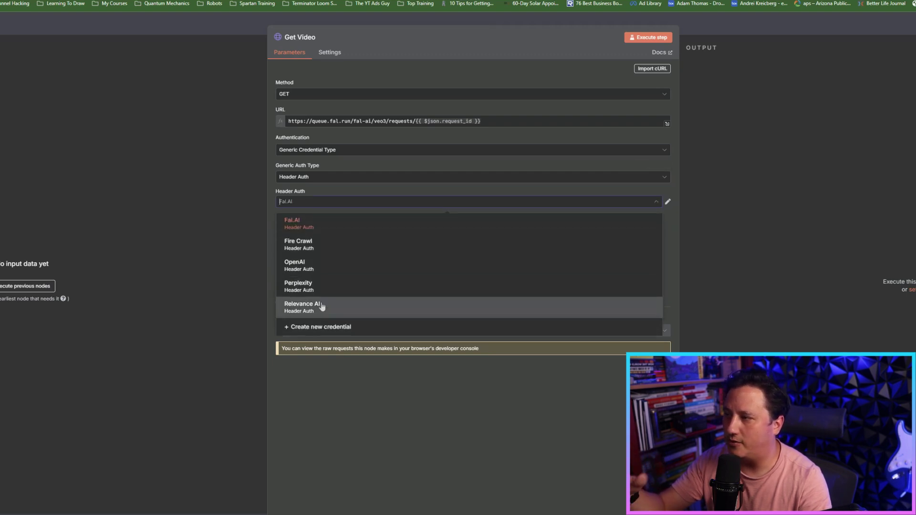
left_click(308, 191)
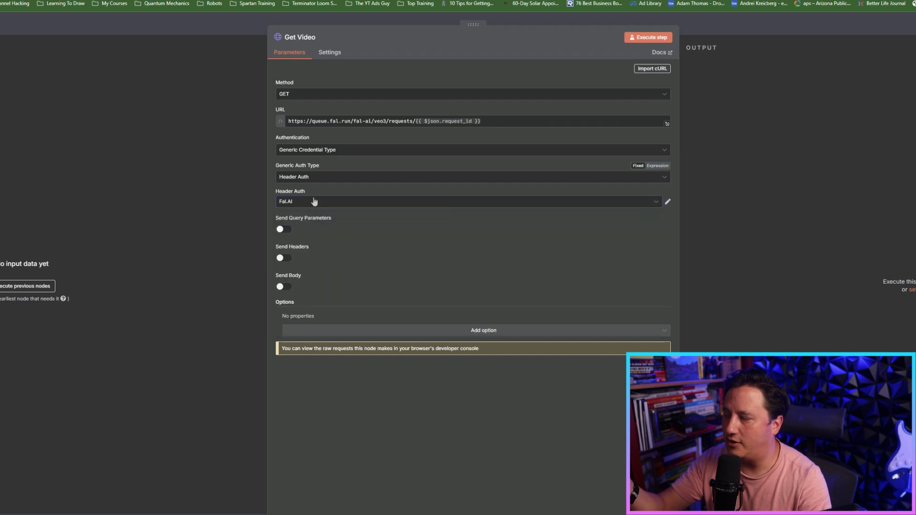
left_click(239, 26)
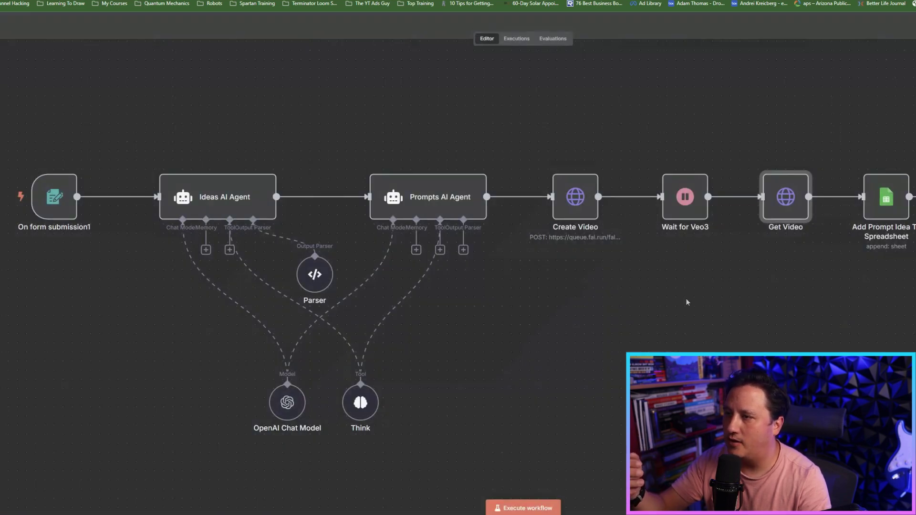
scroll(653, 297, "right", 10)
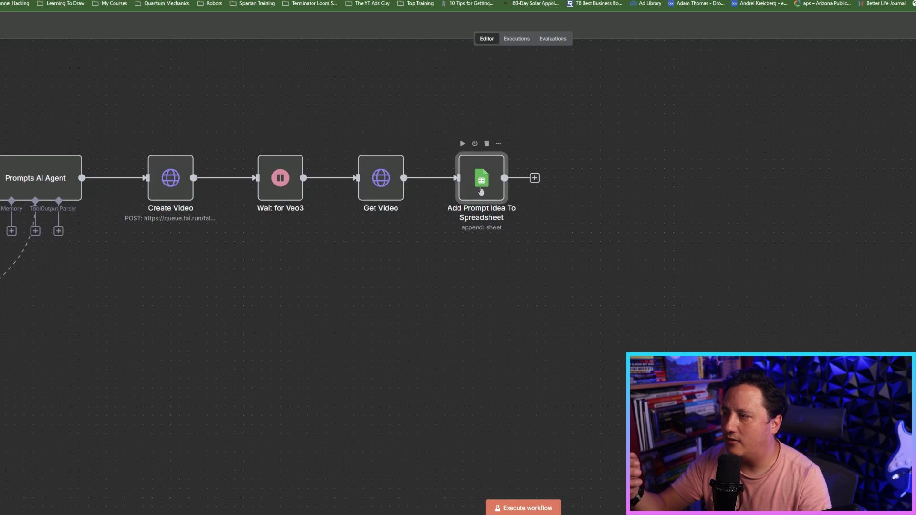
- Check the Add Prompt Idea To Spreadsheet node's document, sheet and column mappings, and return to the canvas
double_click(480, 191)
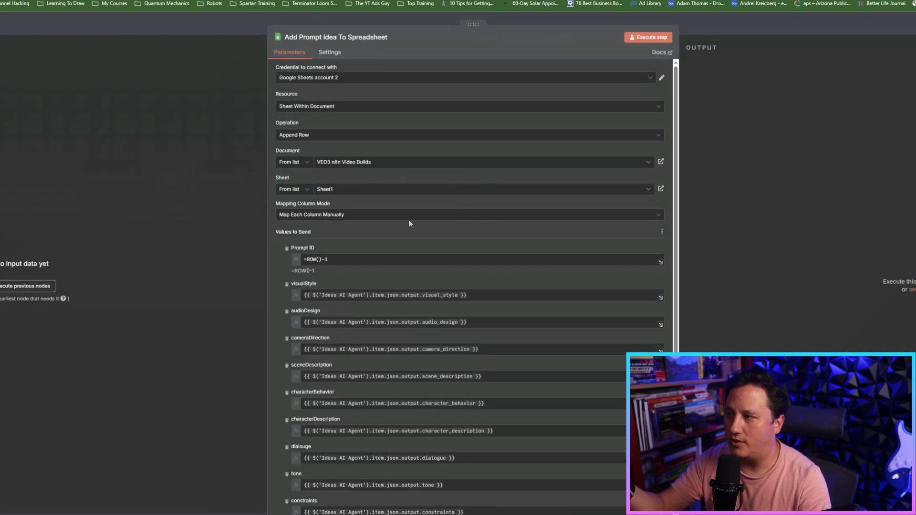
scroll(347, 319, "down", 3)
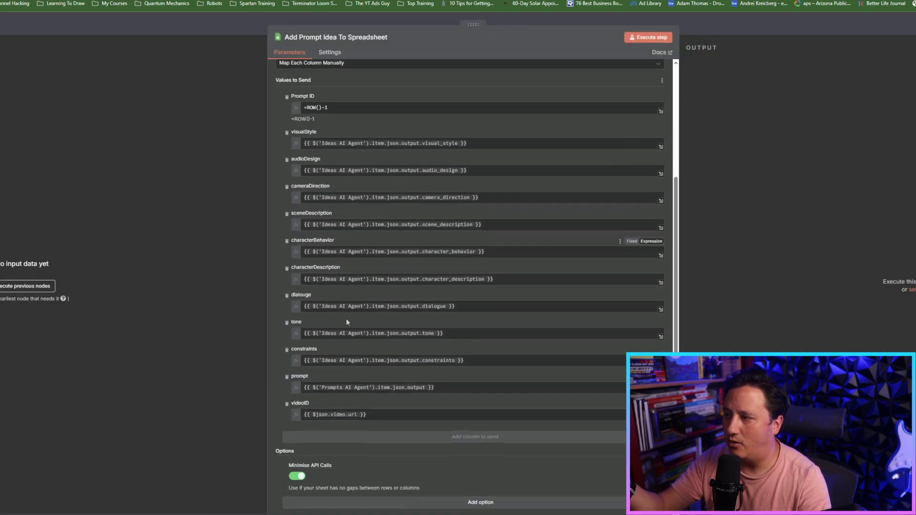
left_click(234, 25)
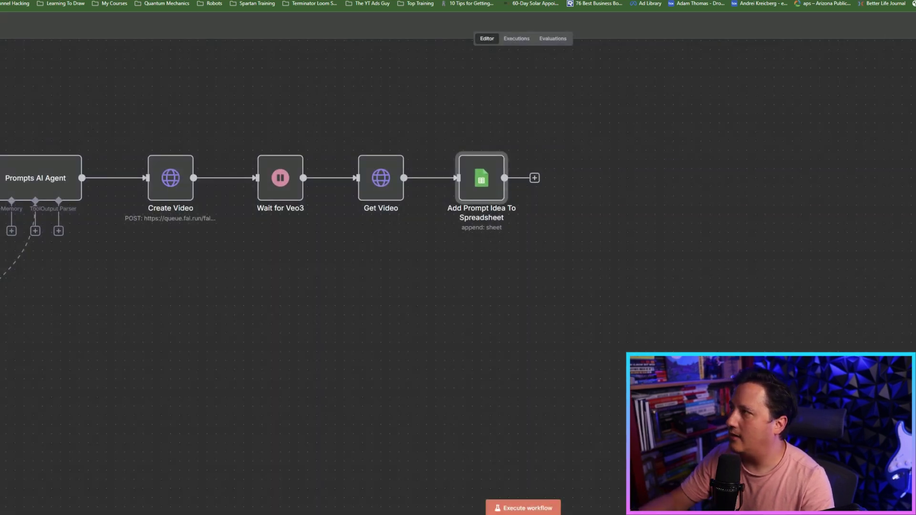
- Switch to the fal-ai/veo3 page's request history, replay the Jun 7, 2025 10:23 AM video from the start, and close it
key("ctrl+Tab")
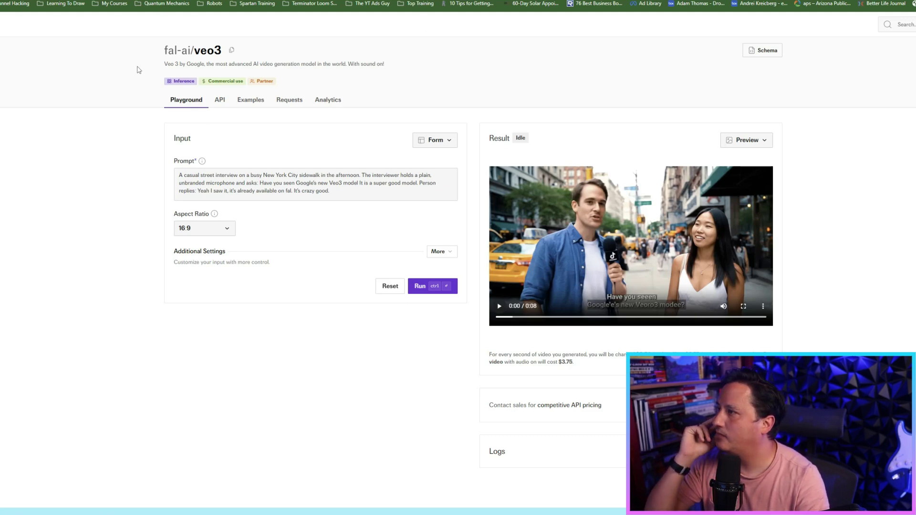
left_click(283, 101)
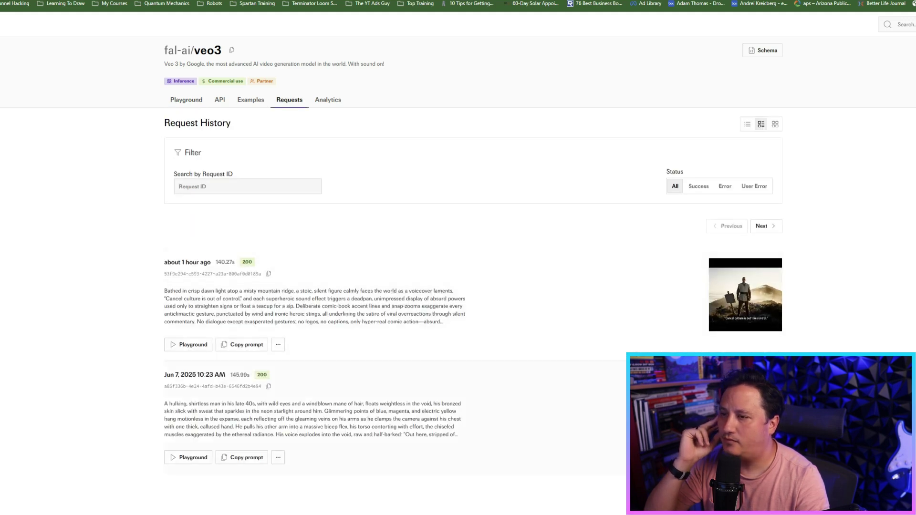
left_click(745, 407)
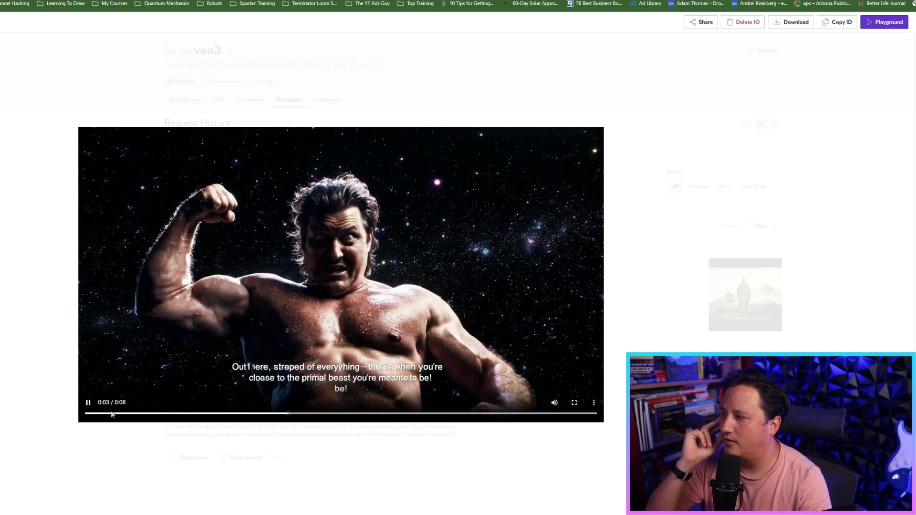
left_click(88, 403)
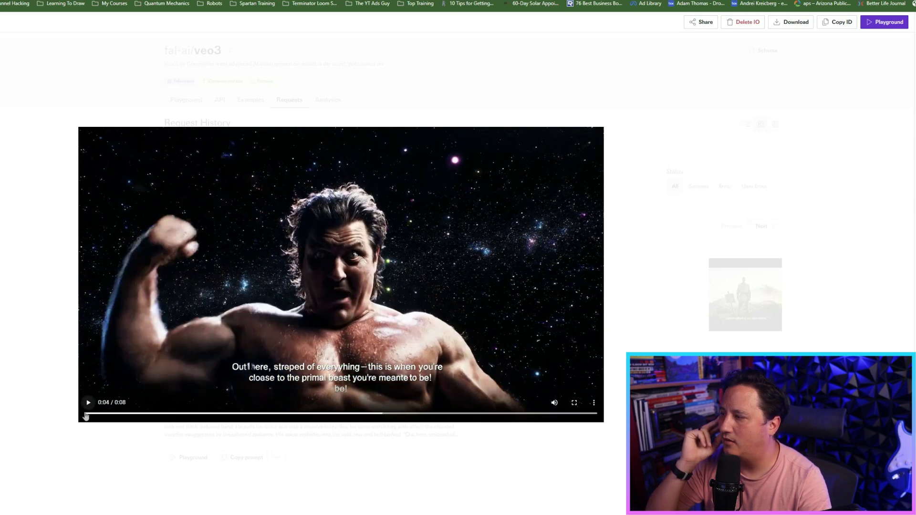
left_click(87, 415)
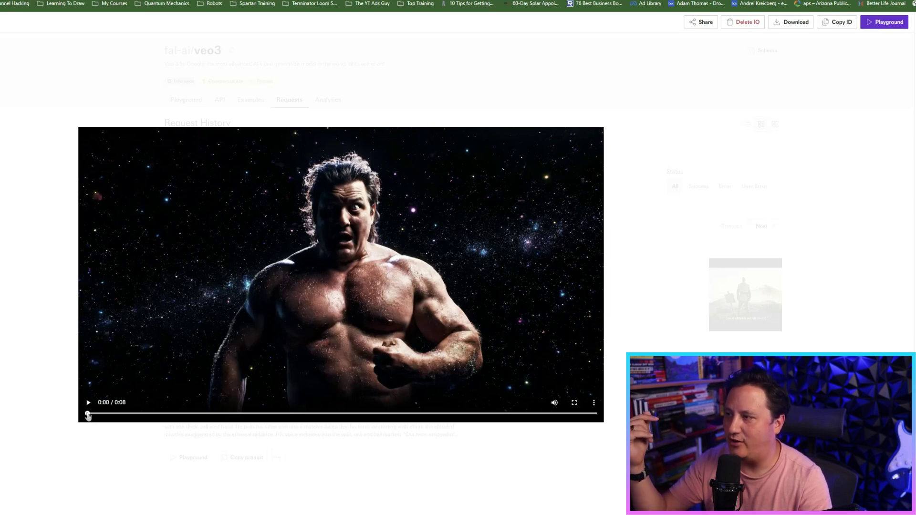
left_click(88, 404)
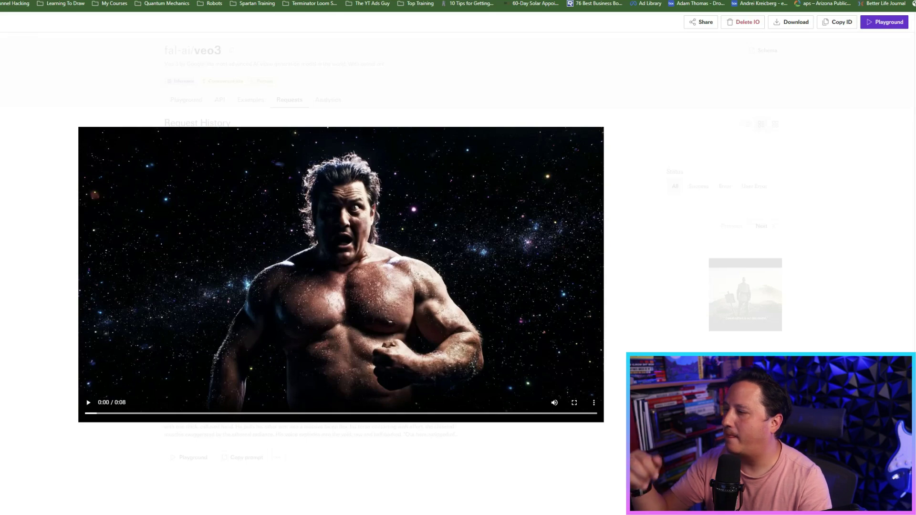
left_click(831, 65)
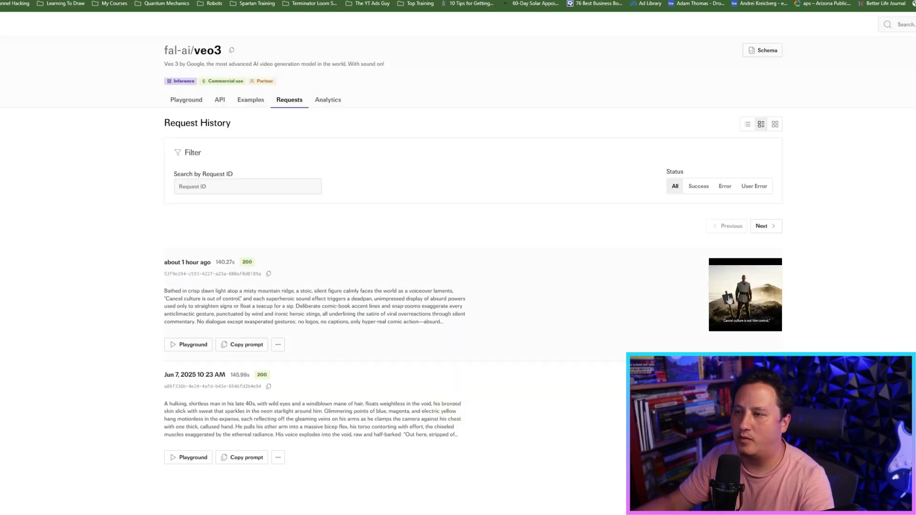
- Open the most recent request's mountain-ridge video and replay it from the start with the sound on
left_click(744, 294)
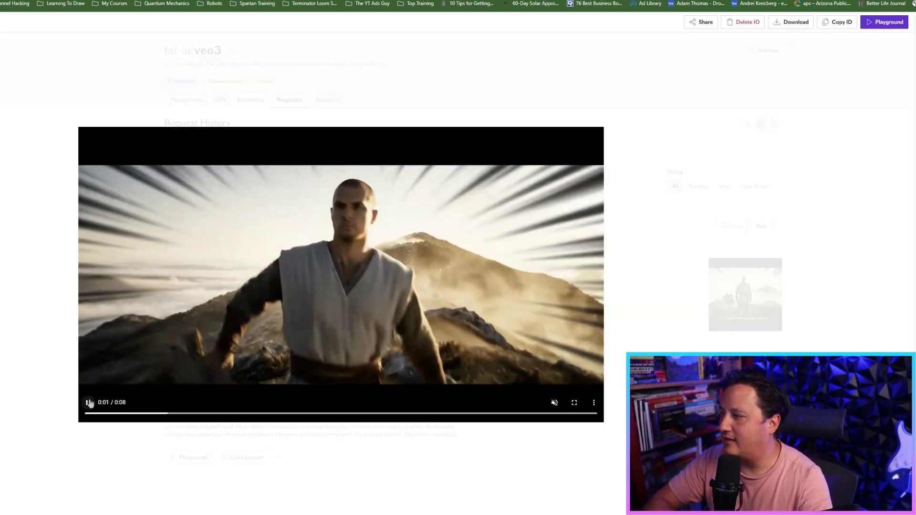
left_click_drag(96, 418, 80, 418)
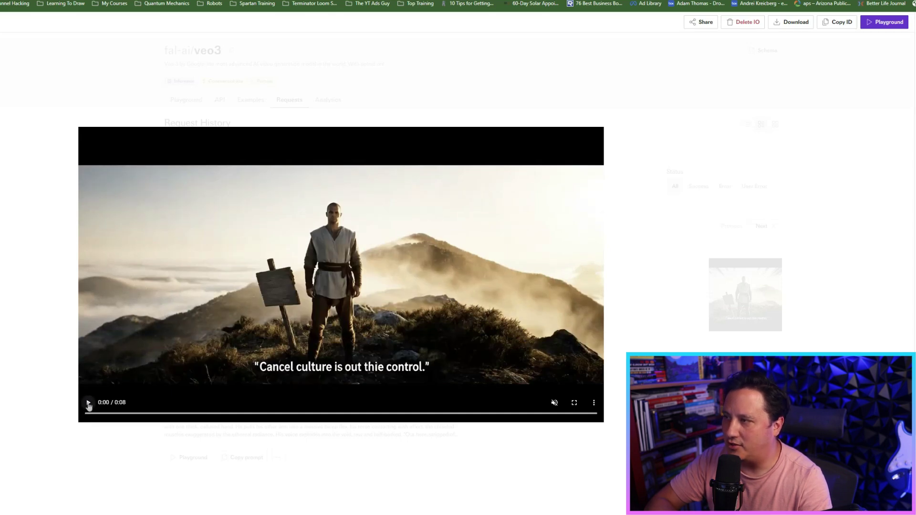
left_click(89, 403)
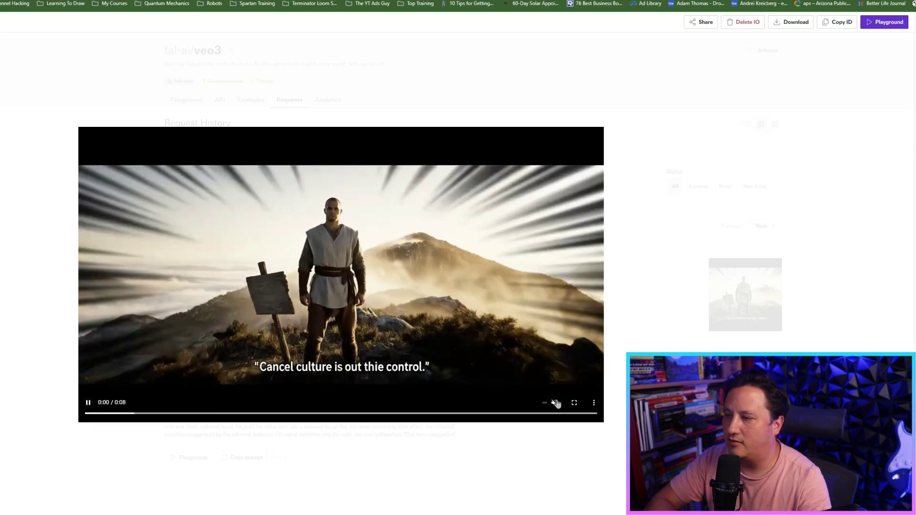
left_click(554, 403)
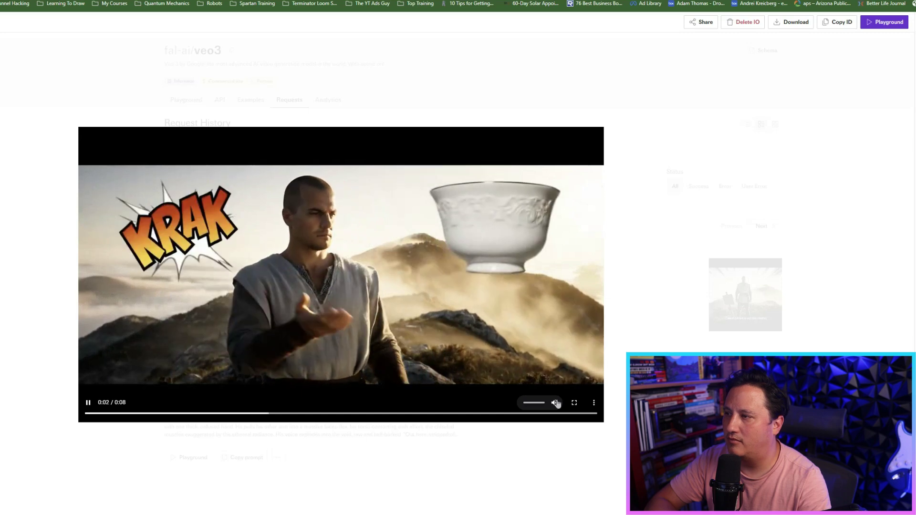